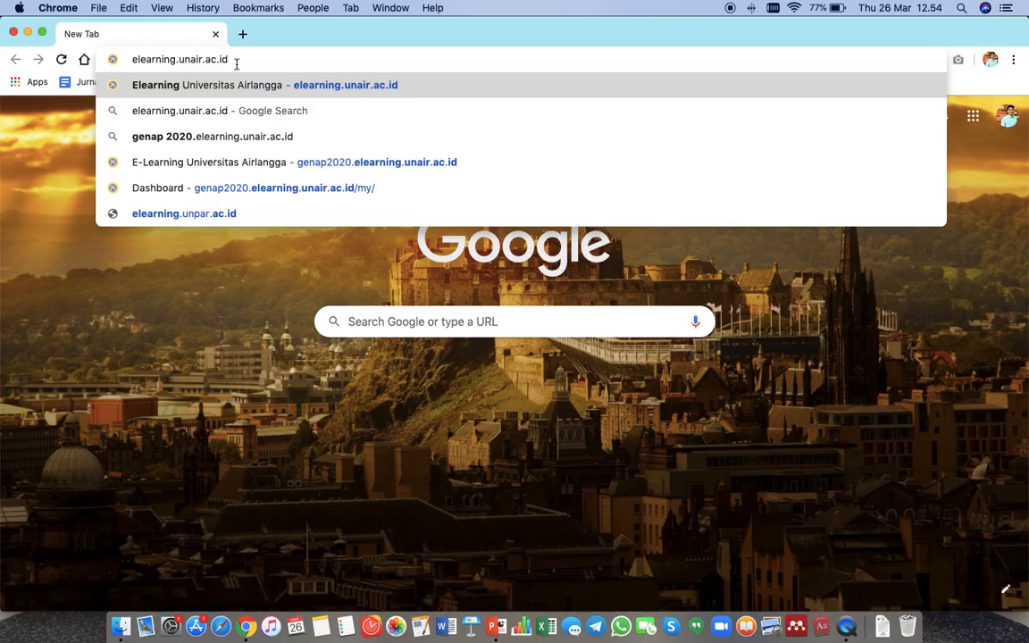
Step: Load elearning.unair.ac.id and open the active Semester Genap 2019/2020 directory
{"action": "key", "text": "Return"}
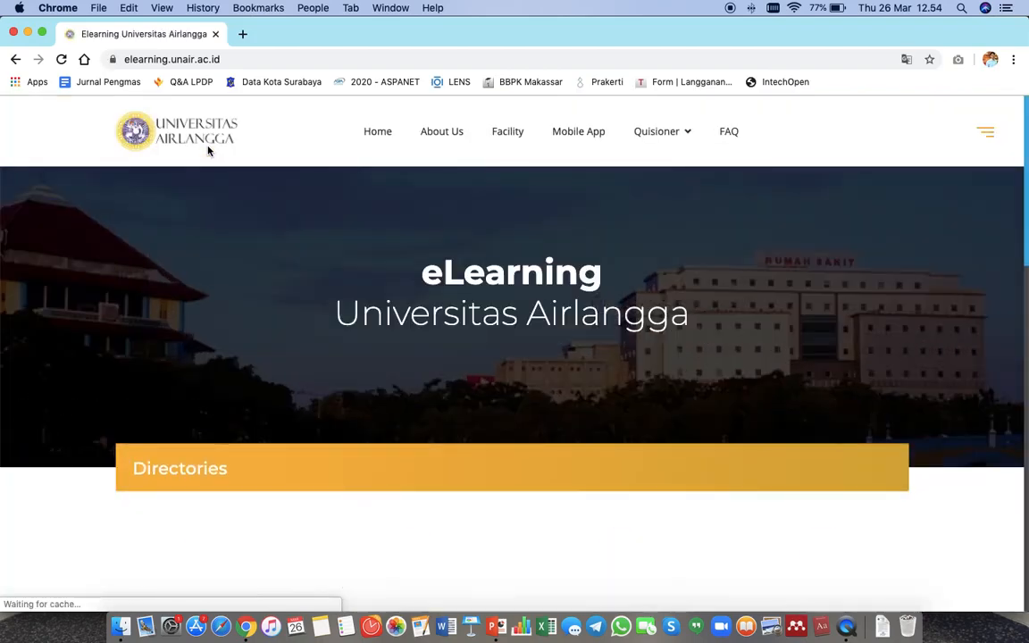
{"action": "scroll", "coordinate": [161, 265], "scroll_direction": "down", "scroll_amount": 1}
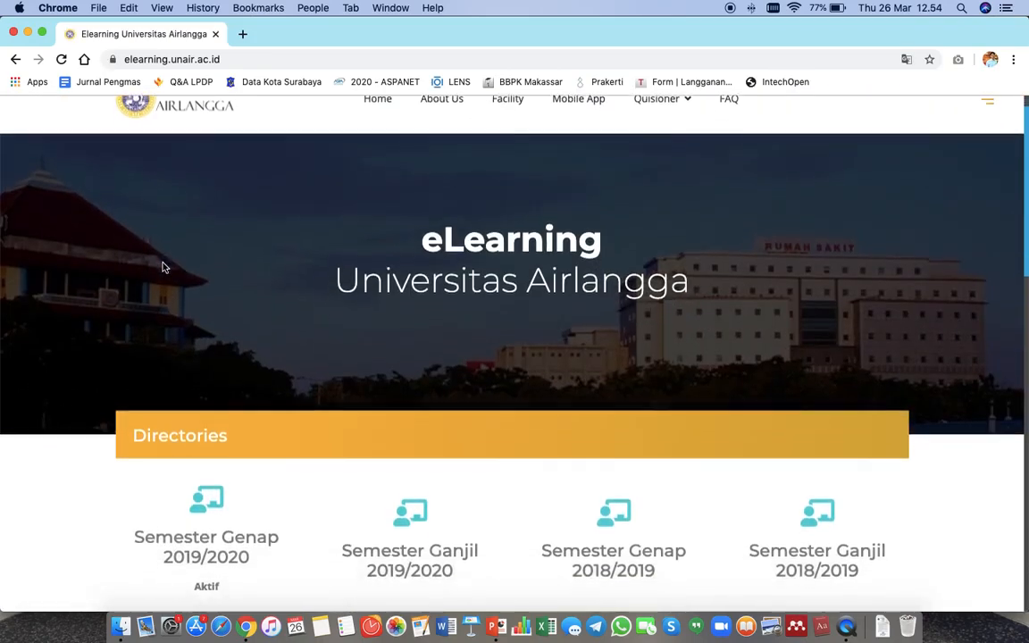
{"action": "scroll", "coordinate": [162, 266], "scroll_direction": "down", "scroll_amount": 2}
{"action": "scroll", "coordinate": [162, 266], "scroll_direction": "down", "scroll_amount": 3}
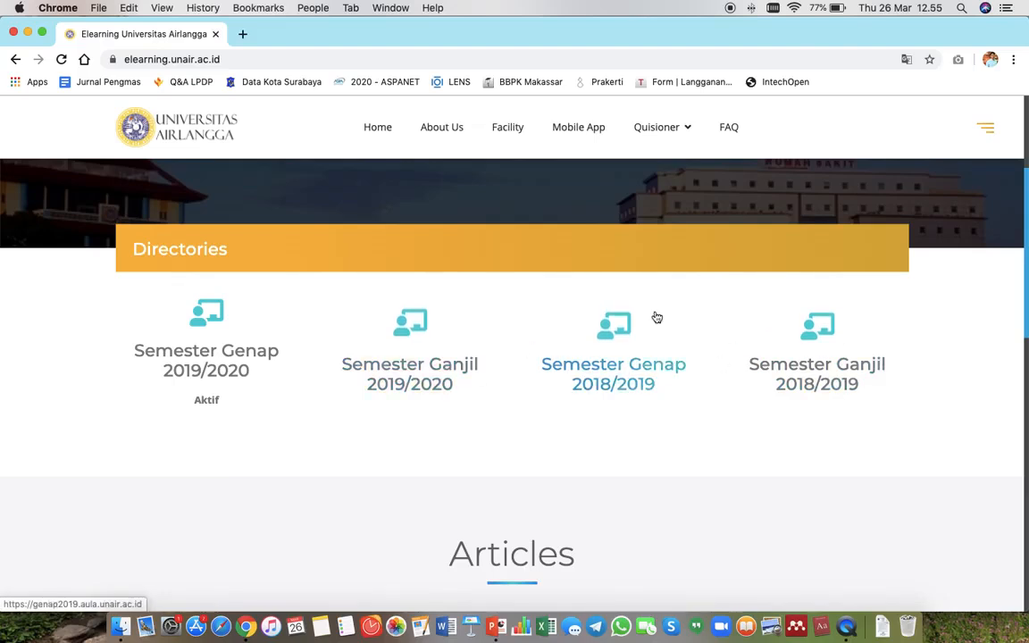
{"action": "left_click", "coordinate": [219, 373]}
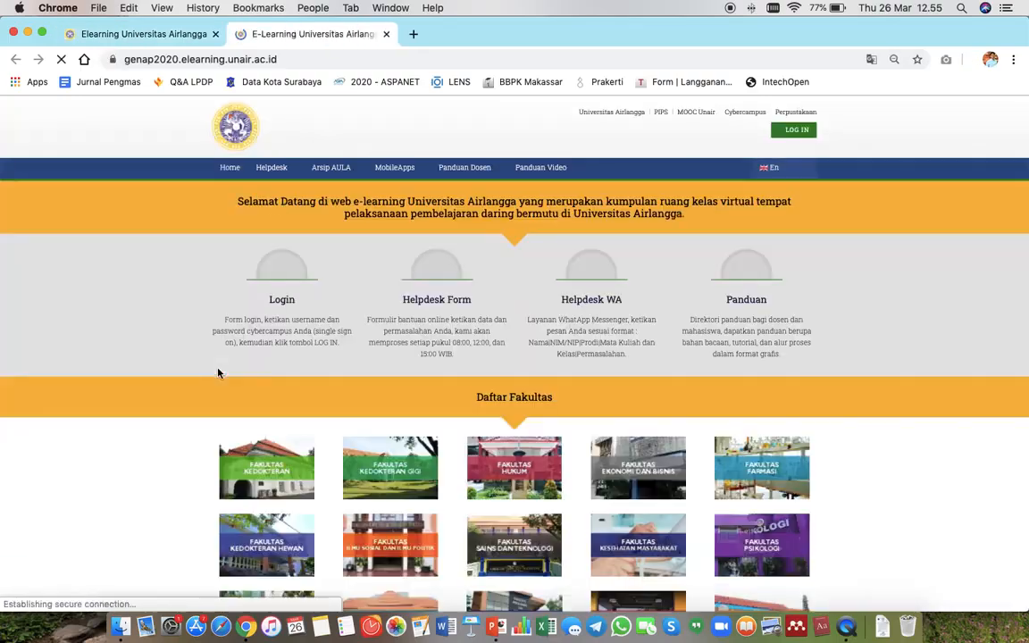
Step: Log in to the e-learning site with the saved username and password
{"action": "left_click", "coordinate": [791, 133]}
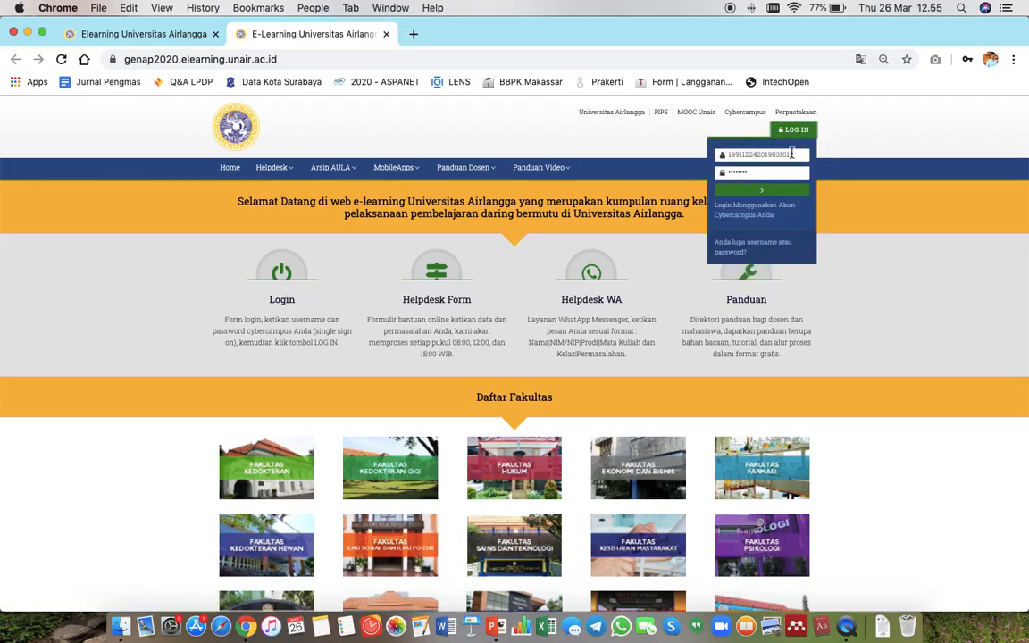
{"action": "left_click", "coordinate": [797, 154]}
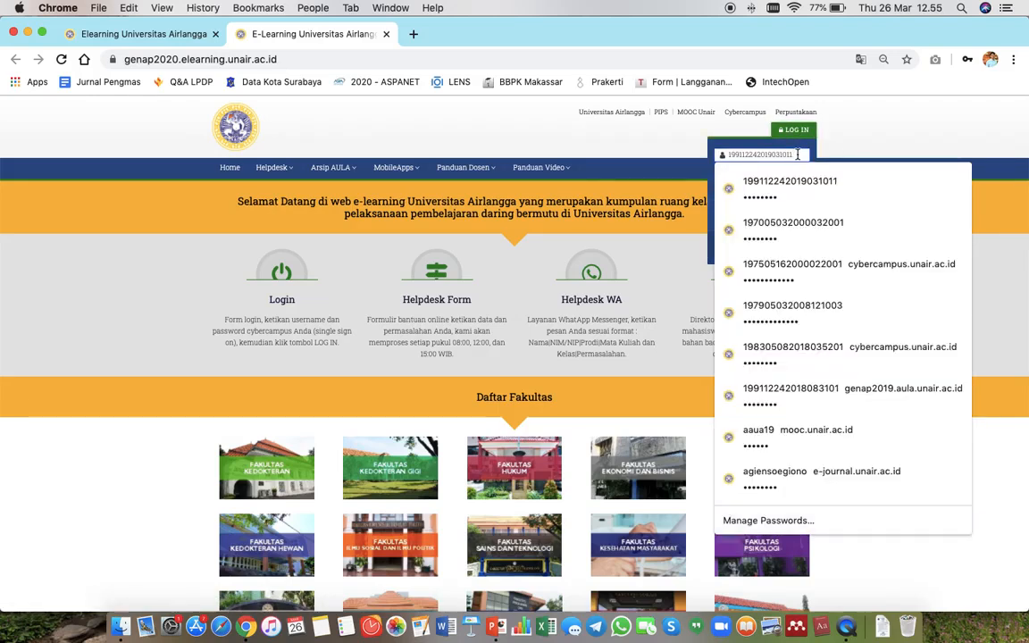
{"action": "left_click", "coordinate": [852, 149]}
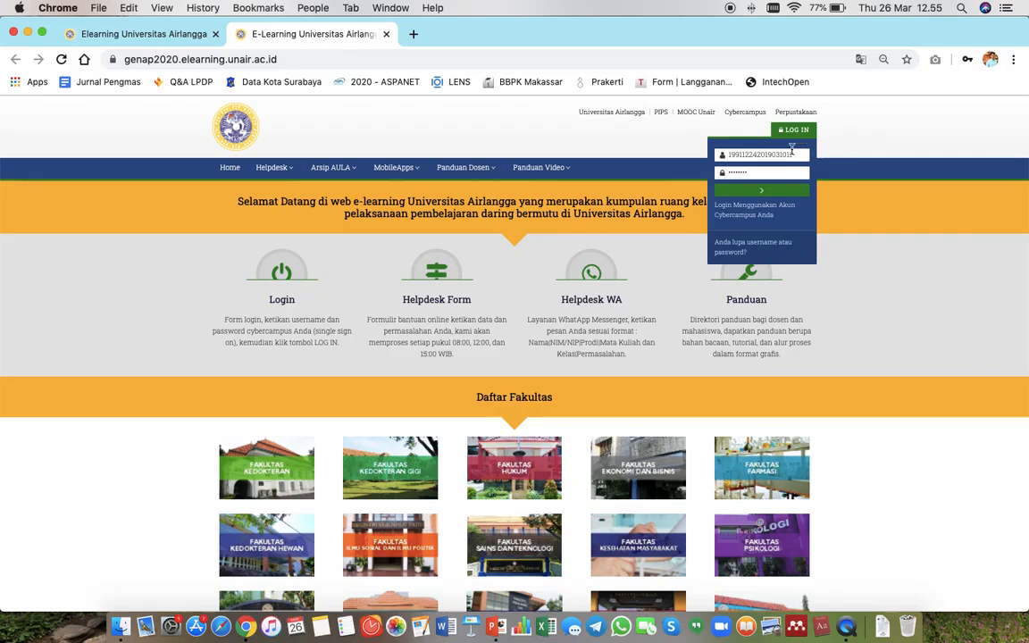
{"action": "left_click", "coordinate": [762, 191]}
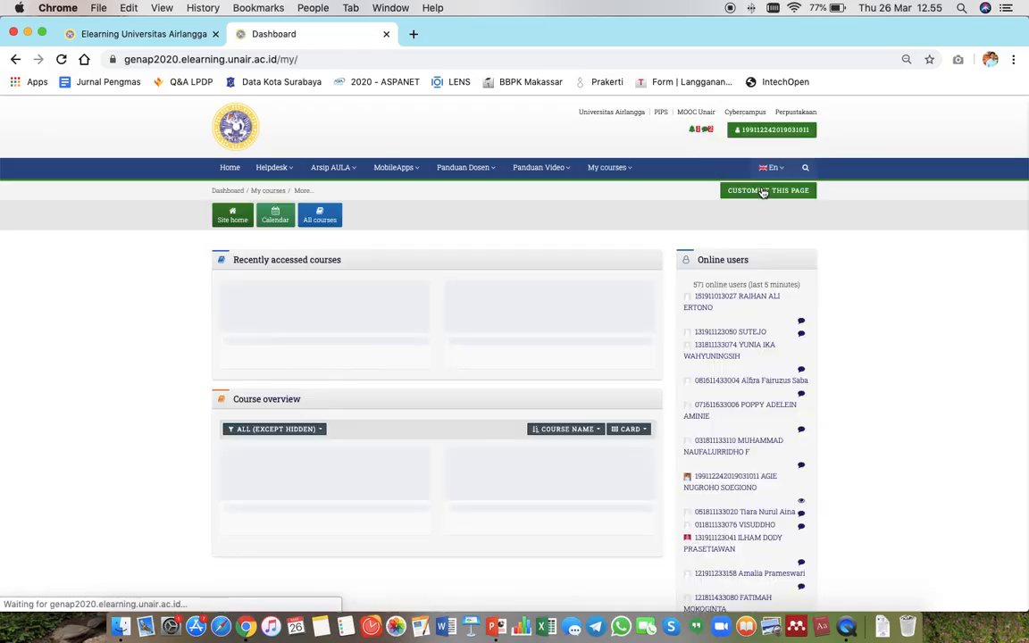
Step: Look through the dashboard's recently accessed courses and the full list of courses in the course overview
{"action": "scroll", "coordinate": [197, 259], "scroll_direction": "down", "scroll_amount": 2}
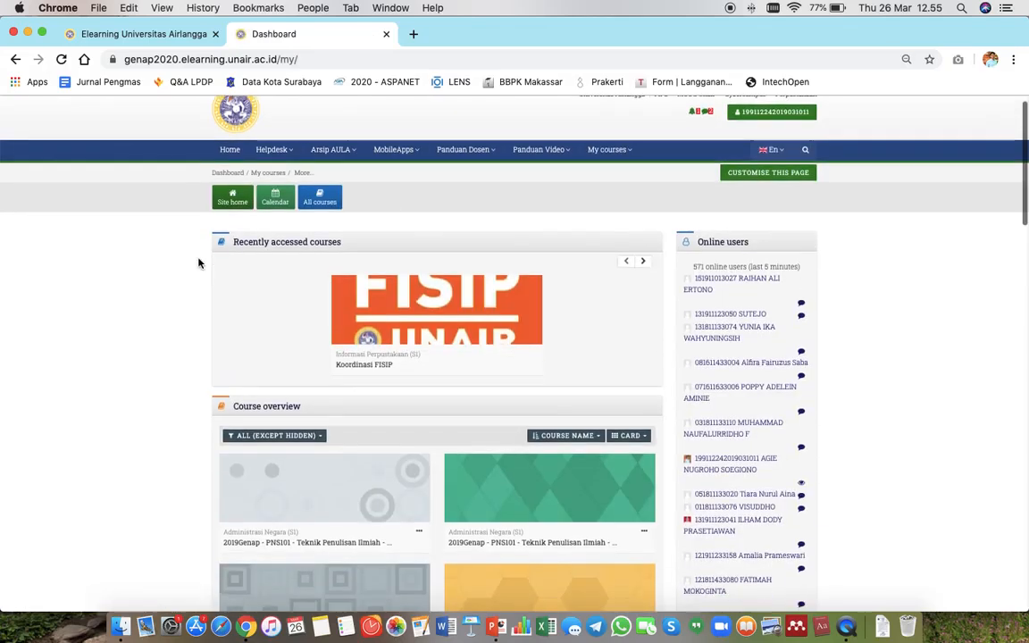
{"action": "scroll", "coordinate": [208, 345], "scroll_direction": "down", "scroll_amount": 5}
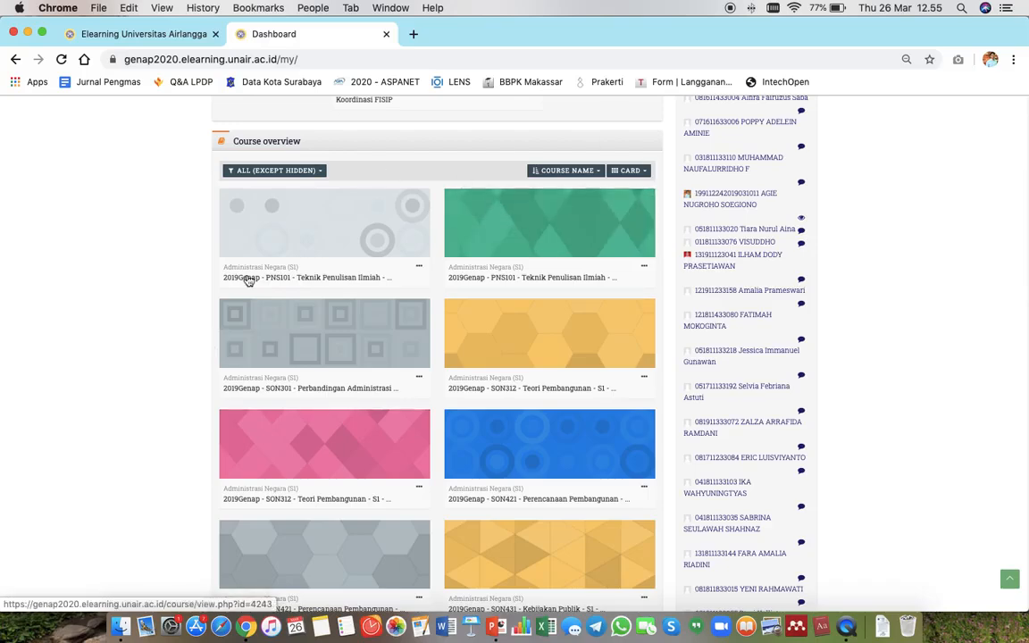
{"action": "scroll", "coordinate": [295, 489], "scroll_direction": "down", "scroll_amount": 4}
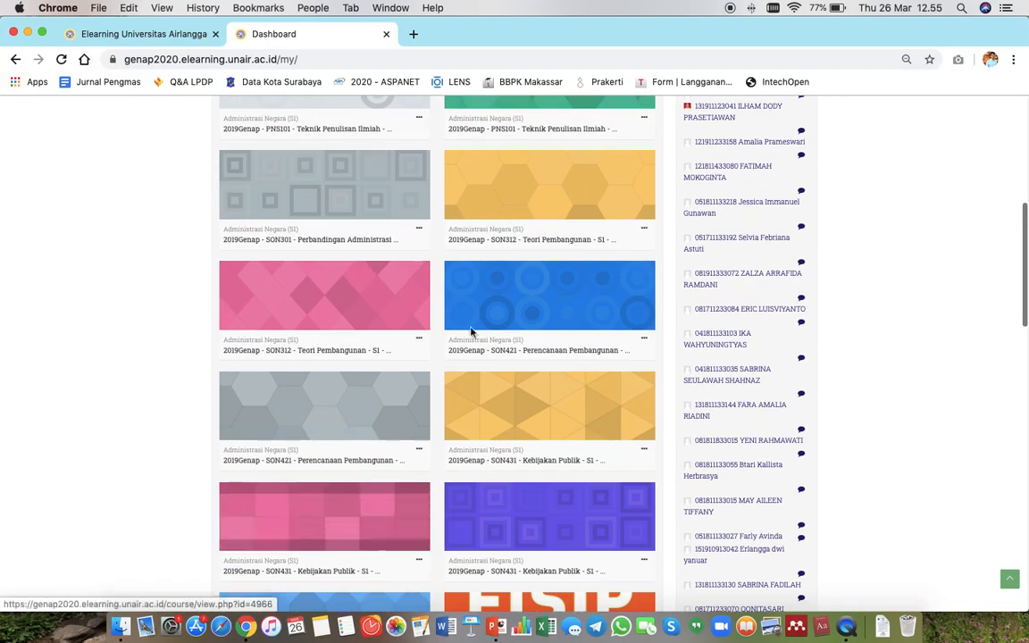
{"action": "scroll", "coordinate": [471, 333], "scroll_direction": "up", "scroll_amount": 5}
{"action": "scroll", "coordinate": [471, 333], "scroll_direction": "up", "scroll_amount": 3}
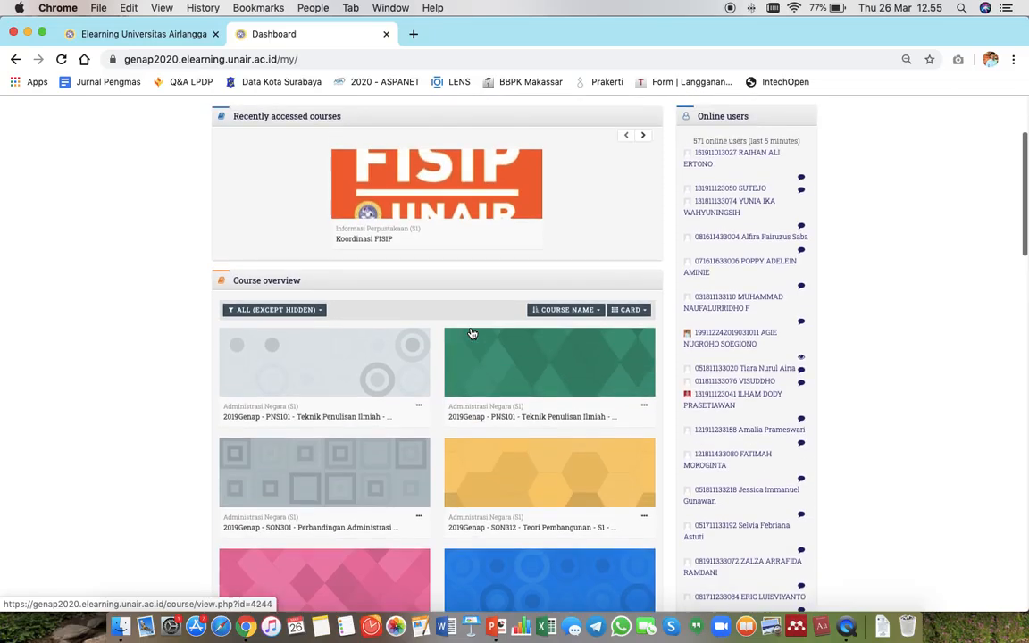
{"action": "scroll", "coordinate": [471, 333], "scroll_direction": "down", "scroll_amount": 4}
{"action": "scroll", "coordinate": [471, 333], "scroll_direction": "down", "scroll_amount": 8}
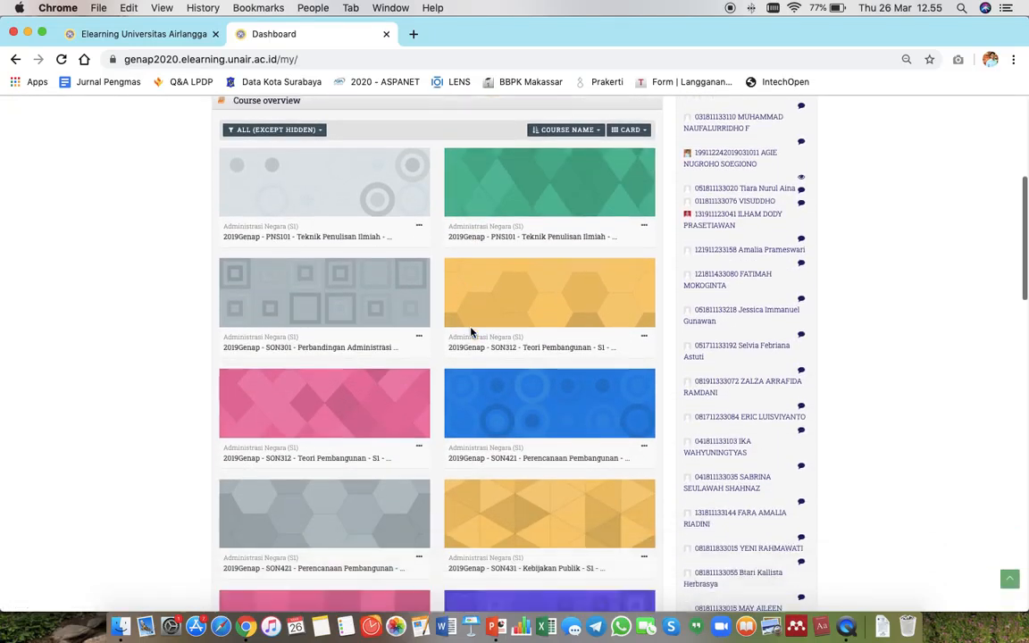
{"action": "scroll", "coordinate": [449, 470], "scroll_direction": "down", "scroll_amount": 2}
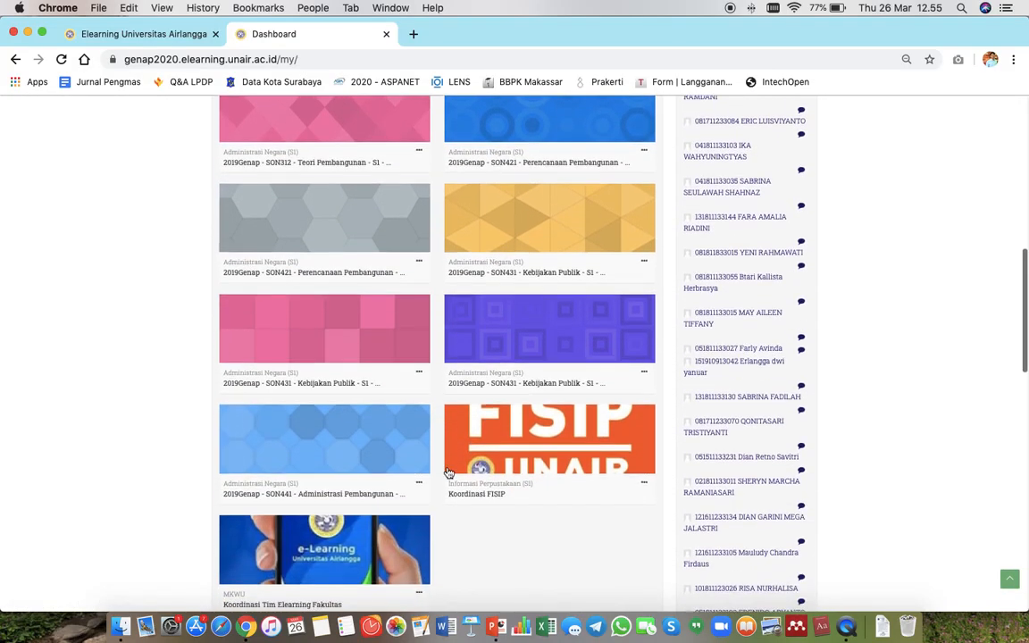
{"action": "scroll", "coordinate": [487, 478], "scroll_direction": "up", "scroll_amount": 3}
{"action": "scroll", "coordinate": [487, 478], "scroll_direction": "up", "scroll_amount": 4}
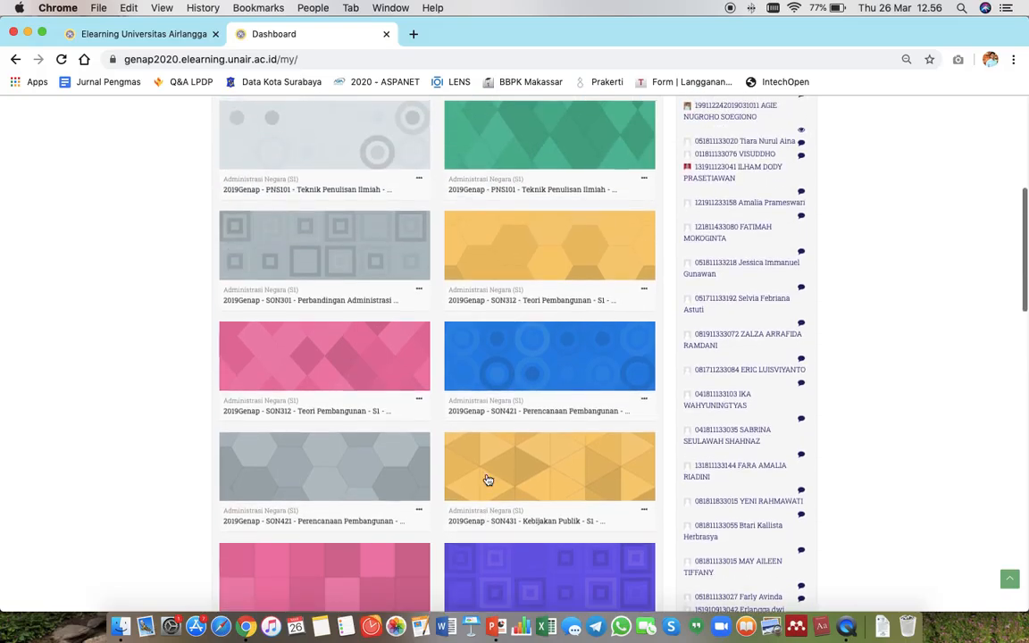
{"action": "scroll", "coordinate": [488, 480], "scroll_direction": "up", "scroll_amount": 8}
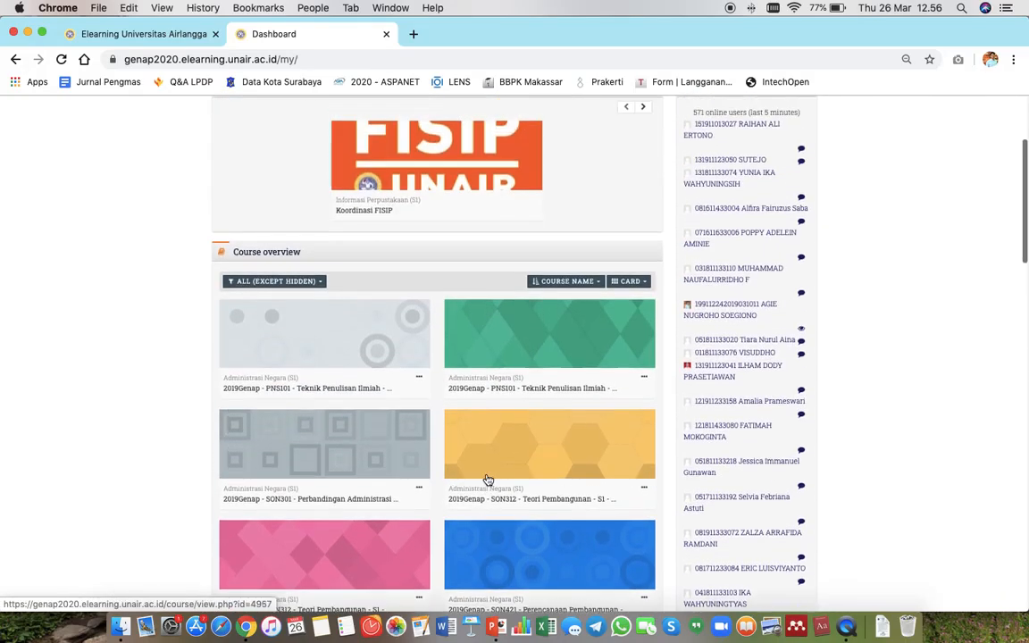
{"action": "scroll", "coordinate": [487, 479], "scroll_direction": "up", "scroll_amount": 2}
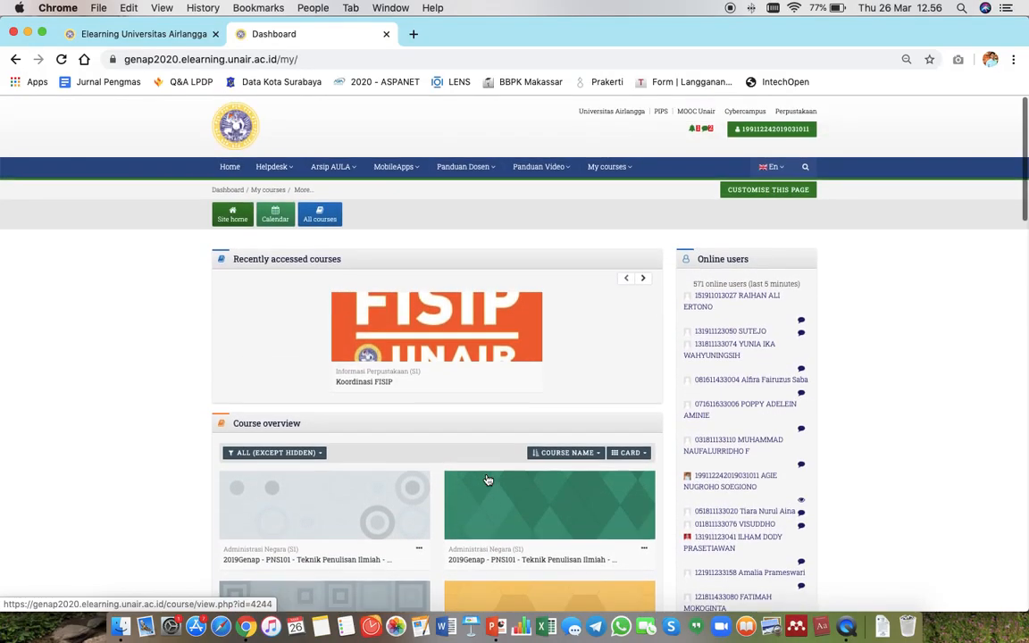
{"action": "scroll", "coordinate": [486, 480], "scroll_direction": "down", "scroll_amount": 3}
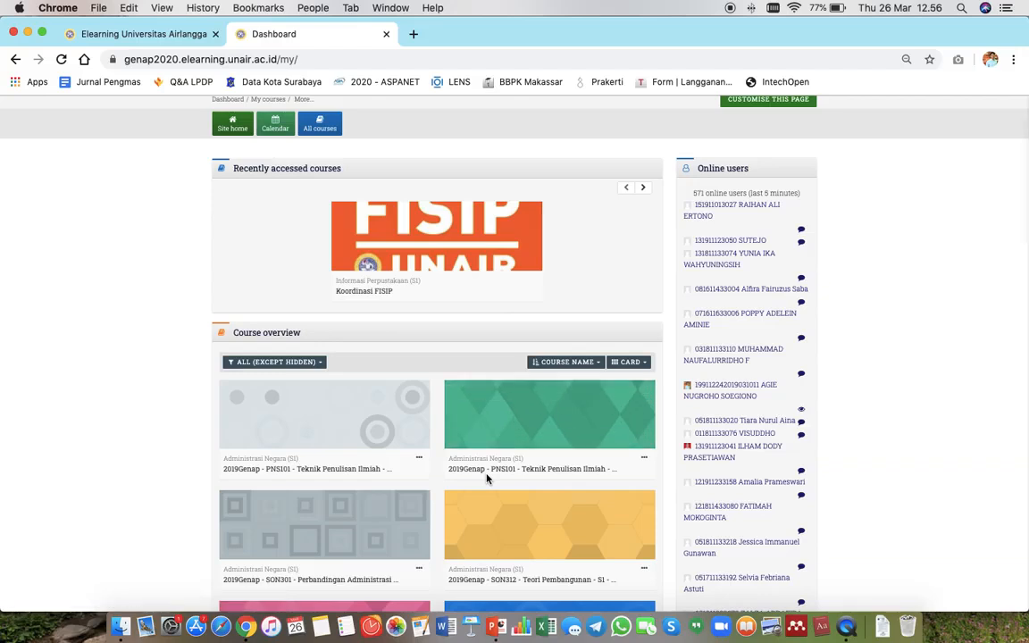
{"action": "scroll", "coordinate": [487, 479], "scroll_direction": "down", "scroll_amount": 2}
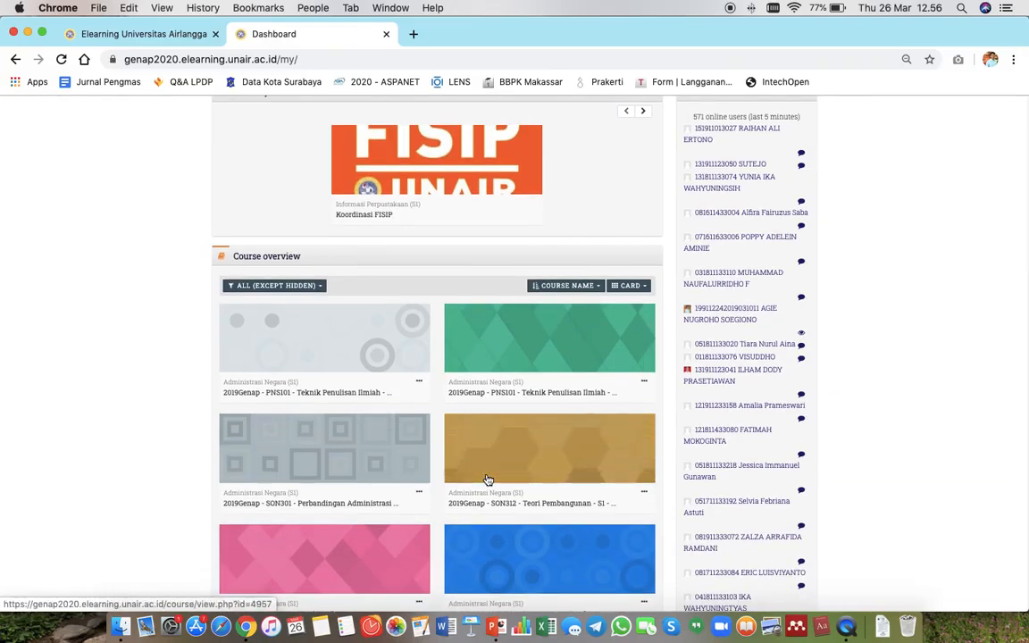
{"action": "scroll", "coordinate": [488, 480], "scroll_direction": "down", "scroll_amount": 5}
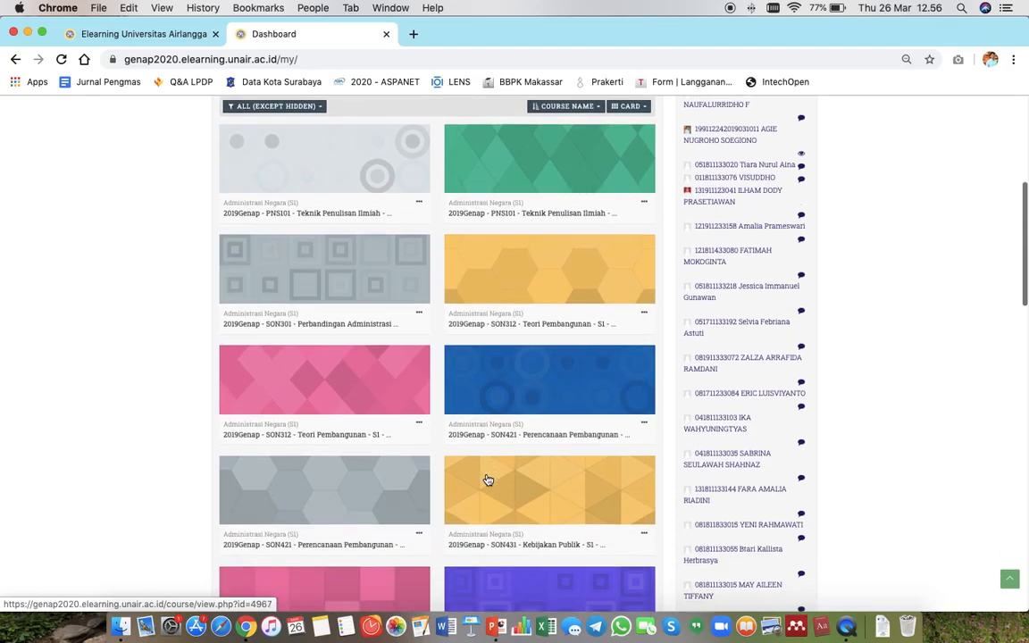
{"action": "scroll", "coordinate": [488, 479], "scroll_direction": "down", "scroll_amount": 6}
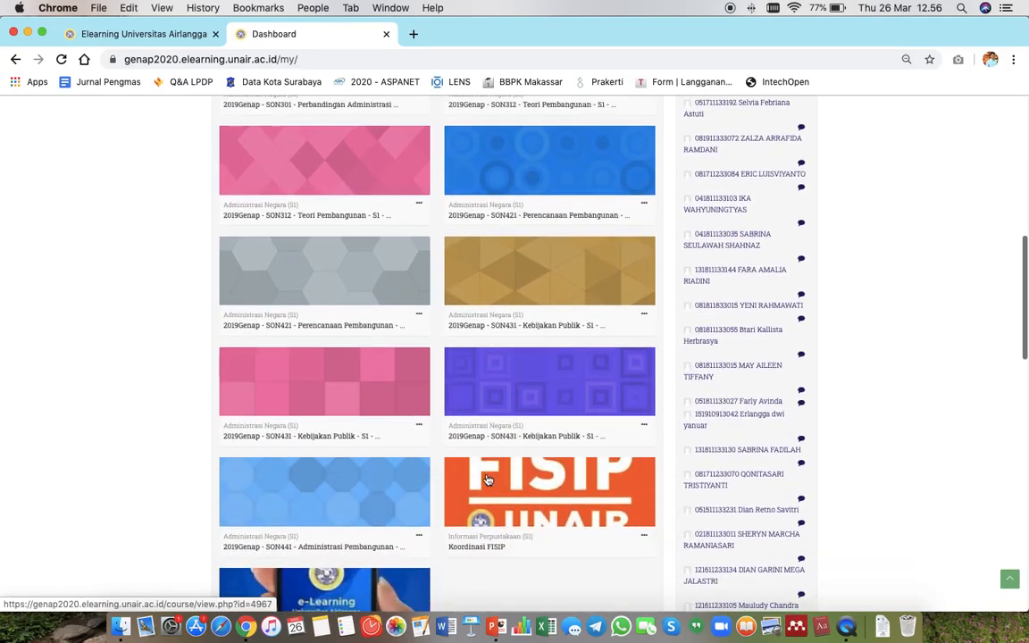
{"action": "scroll", "coordinate": [488, 480], "scroll_direction": "down", "scroll_amount": 2}
{"action": "scroll", "coordinate": [488, 480], "scroll_direction": "up", "scroll_amount": 6}
{"action": "scroll", "coordinate": [488, 480], "scroll_direction": "down", "scroll_amount": 1}
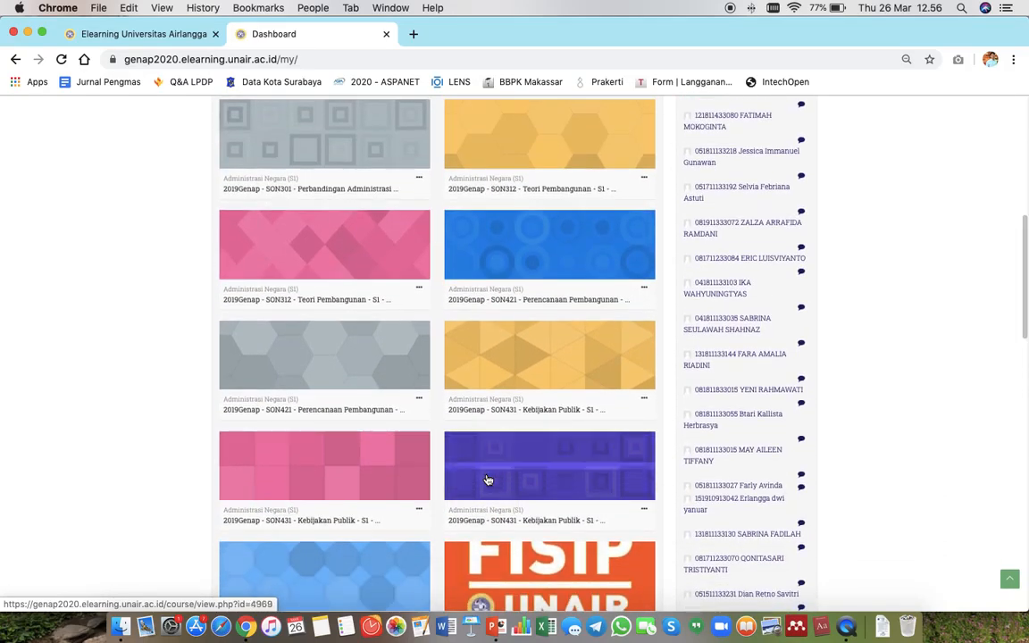
{"action": "scroll", "coordinate": [487, 479], "scroll_direction": "down", "scroll_amount": 3}
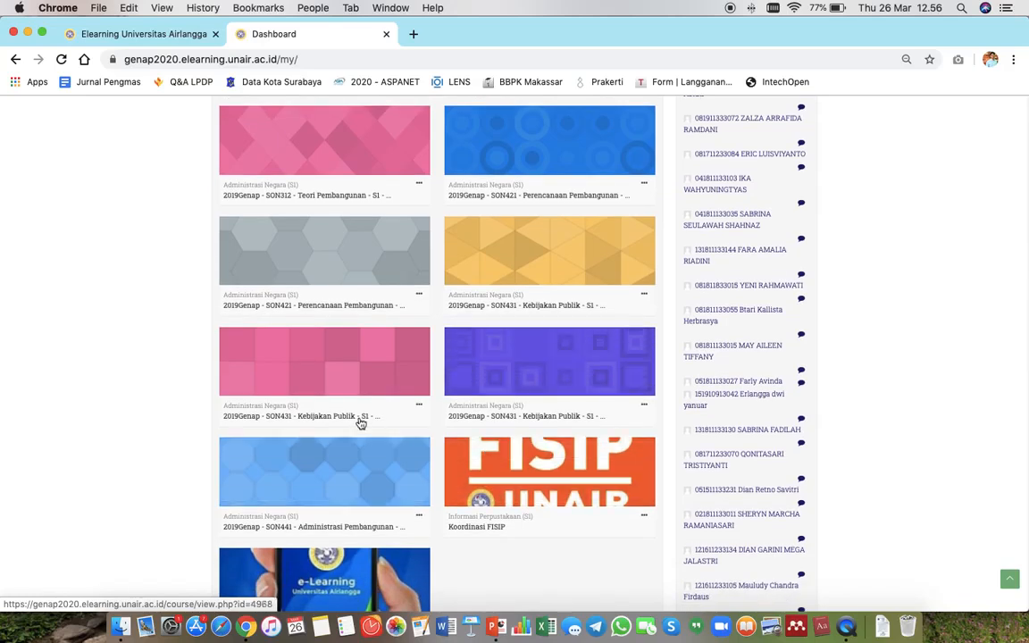
Step: Open the first 2019Genap - SON431 - Kebijakan Publik course in the overview and turn its editing mode on
{"action": "left_click", "coordinate": [510, 310]}
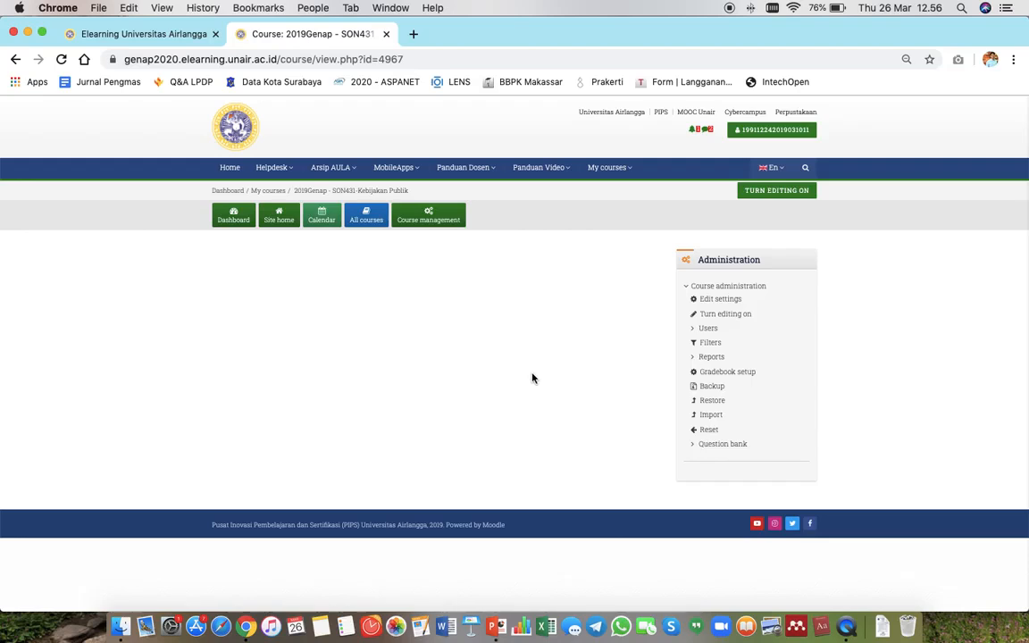
{"action": "key", "text": "super+equal"}
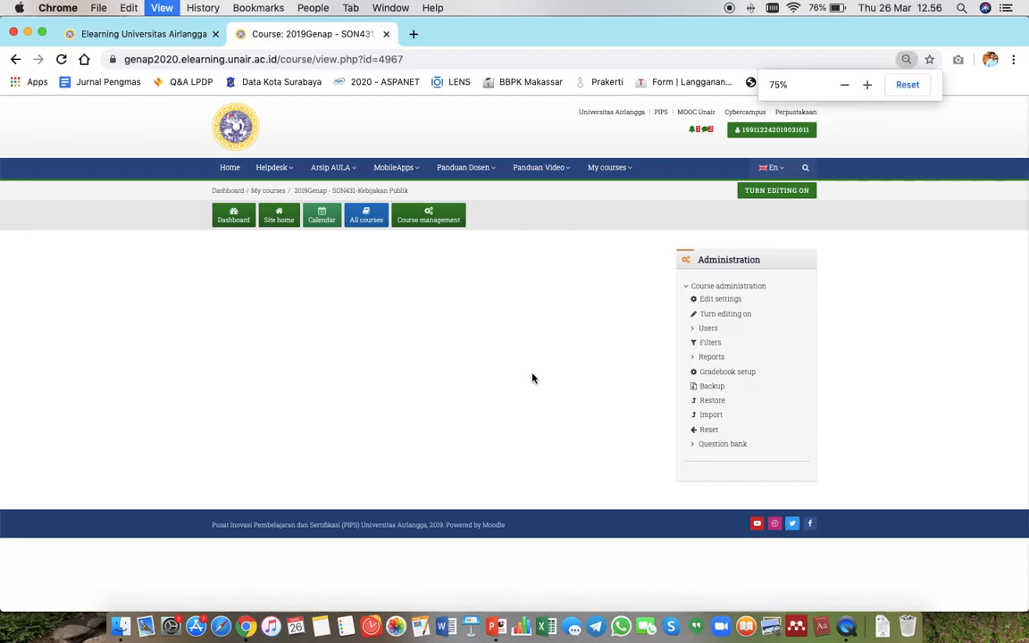
{"action": "key", "text": "super+equal"}
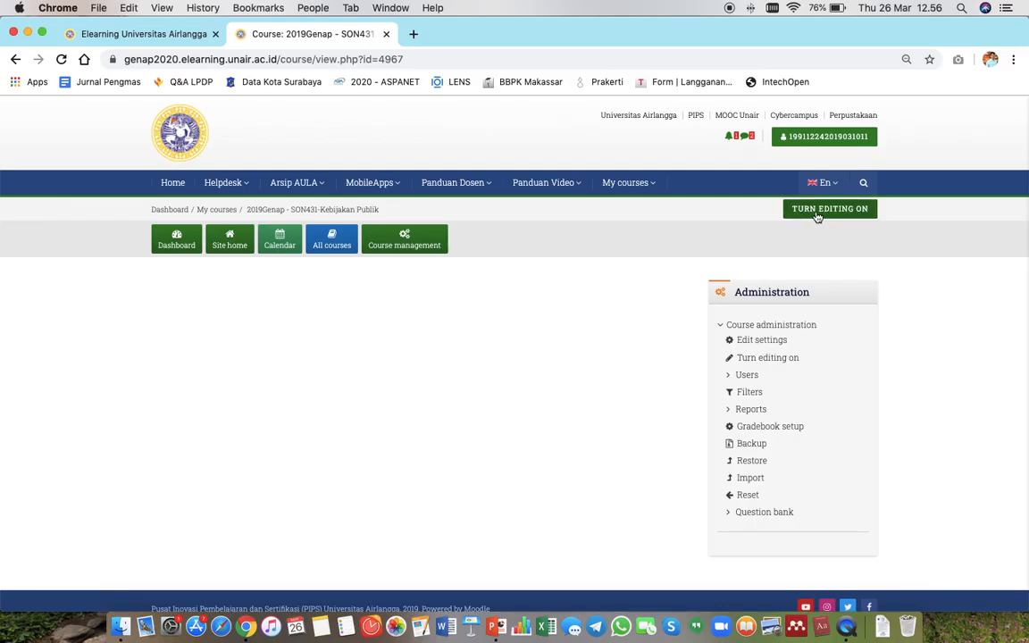
{"action": "left_click", "coordinate": [817, 214]}
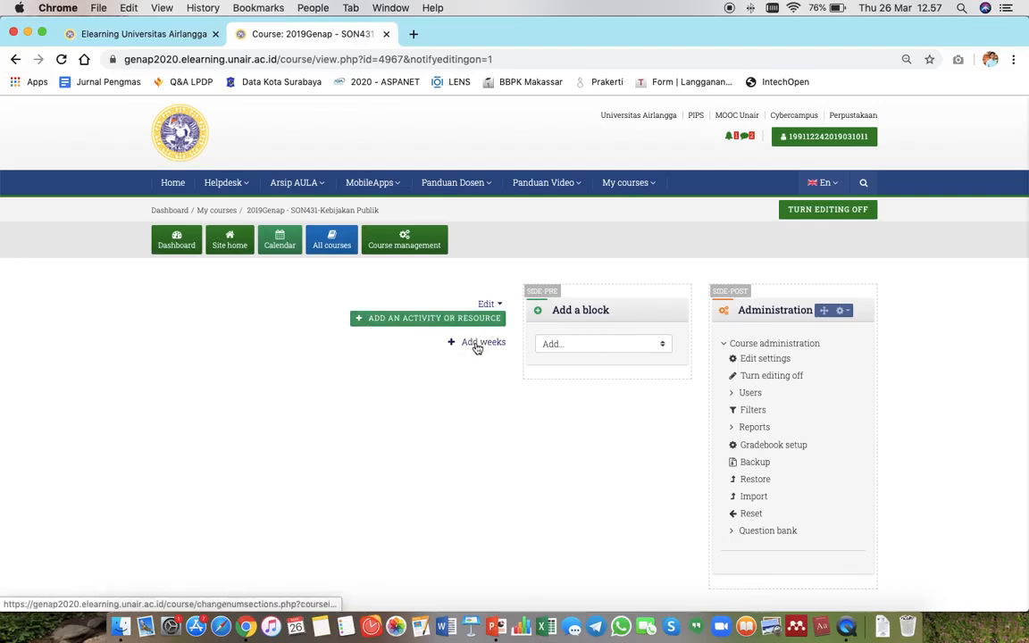
Step: Add 1 weekly section to the Kebijakan Publik course
{"action": "scroll", "coordinate": [355, 455], "scroll_direction": "down", "scroll_amount": 1}
{"action": "scroll", "coordinate": [356, 455], "scroll_direction": "up", "scroll_amount": 1}
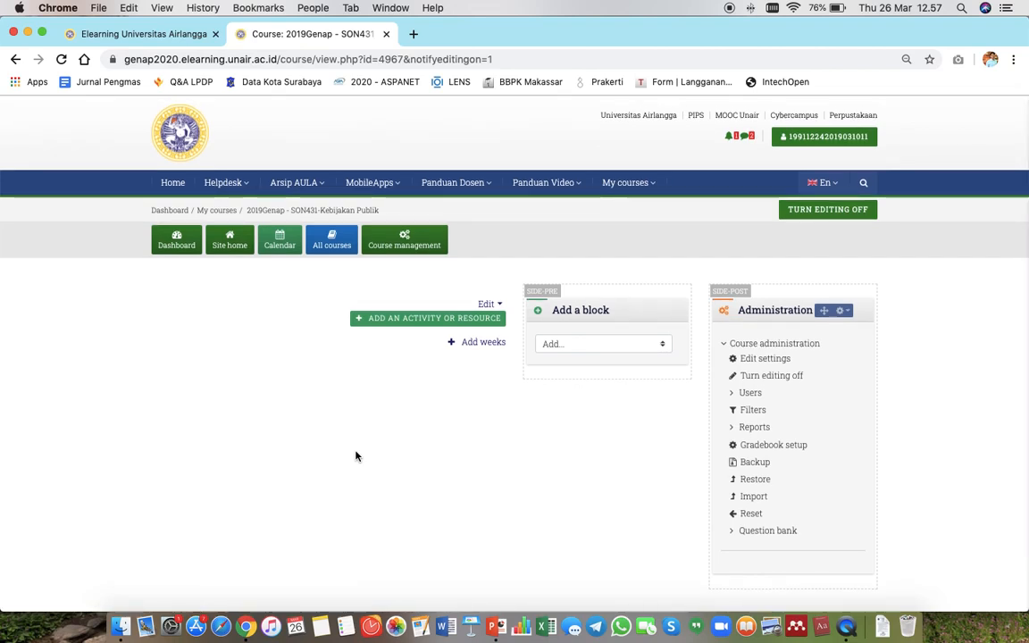
{"action": "left_click", "coordinate": [480, 346]}
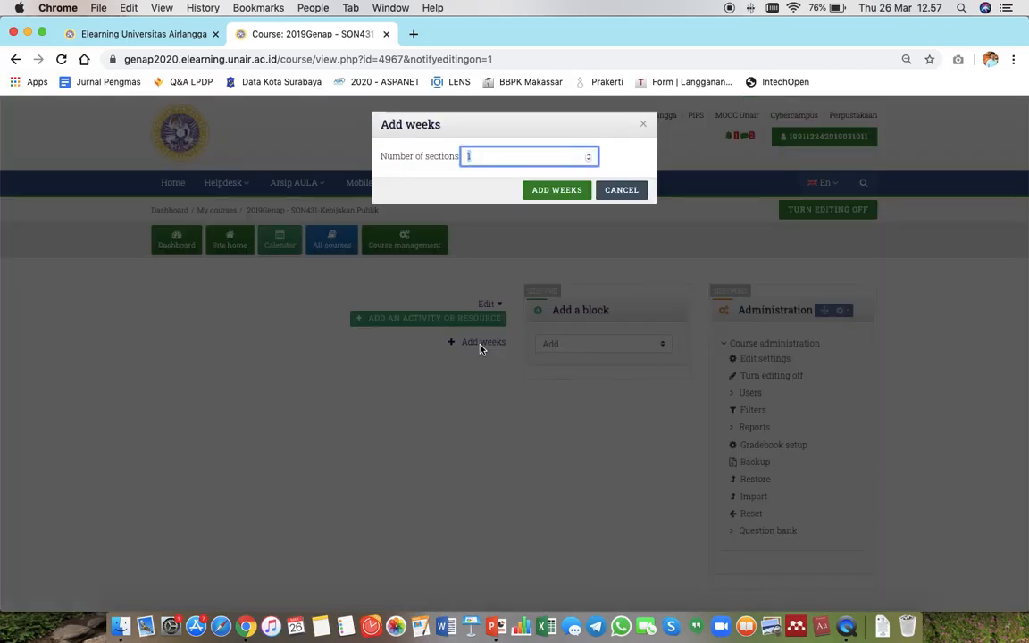
{"action": "left_click", "coordinate": [555, 191]}
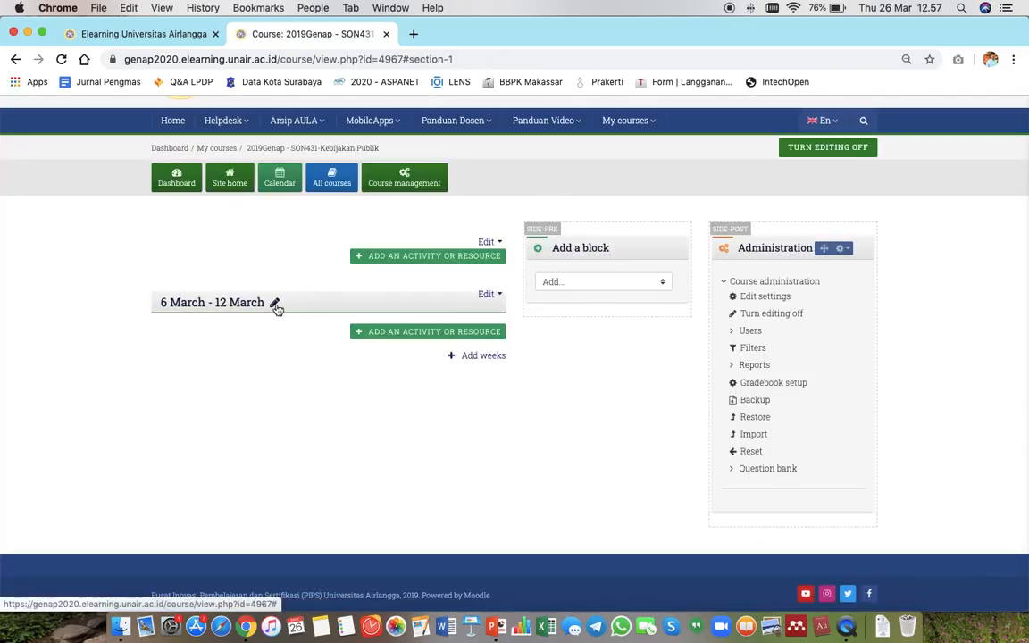
Step: Rename the 6 March - 12 March section to "Materi minggu ke 8 - Pengantar AULA -" followed by the lecturer's first name
{"action": "left_click", "coordinate": [276, 306]}
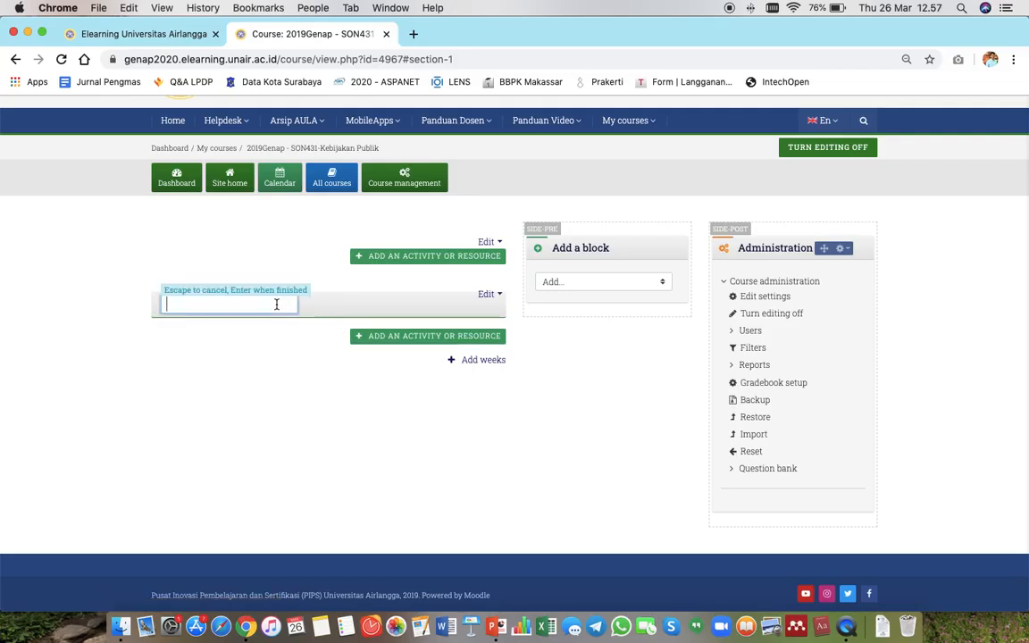
{"action": "type", "text": "Materi minggu k"}
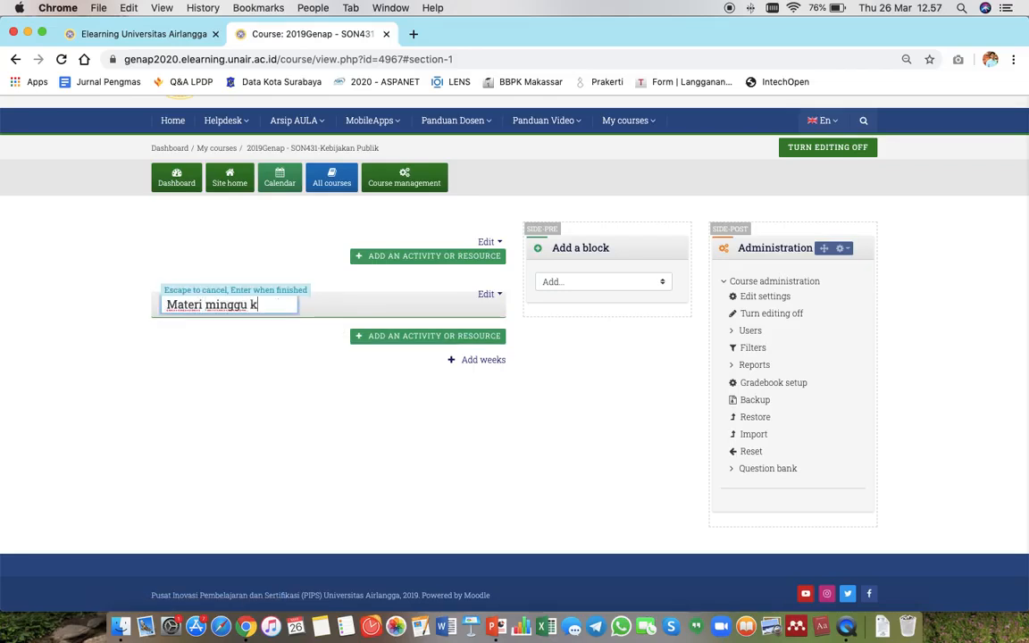
{"action": "type", "text": "e"}
{"action": "type", "text": " d"}
{"action": "type", "text": "delapan"}
{"action": "key", "text": "BackSpace"}
{"action": "key", "text": "BackSpace"}
{"action": "key", "text": "BackSpace"}
{"action": "key", "text": "BackSpace"}
{"action": "key", "text": "BackSpace"}
{"action": "key", "text": "BackSpace"}
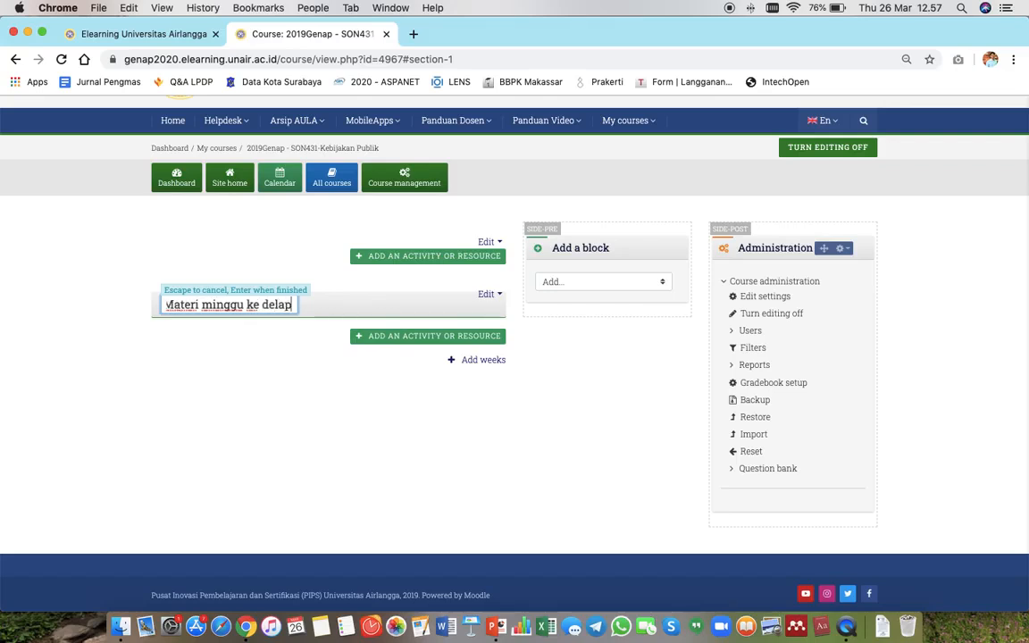
{"action": "type", "text": "9"}
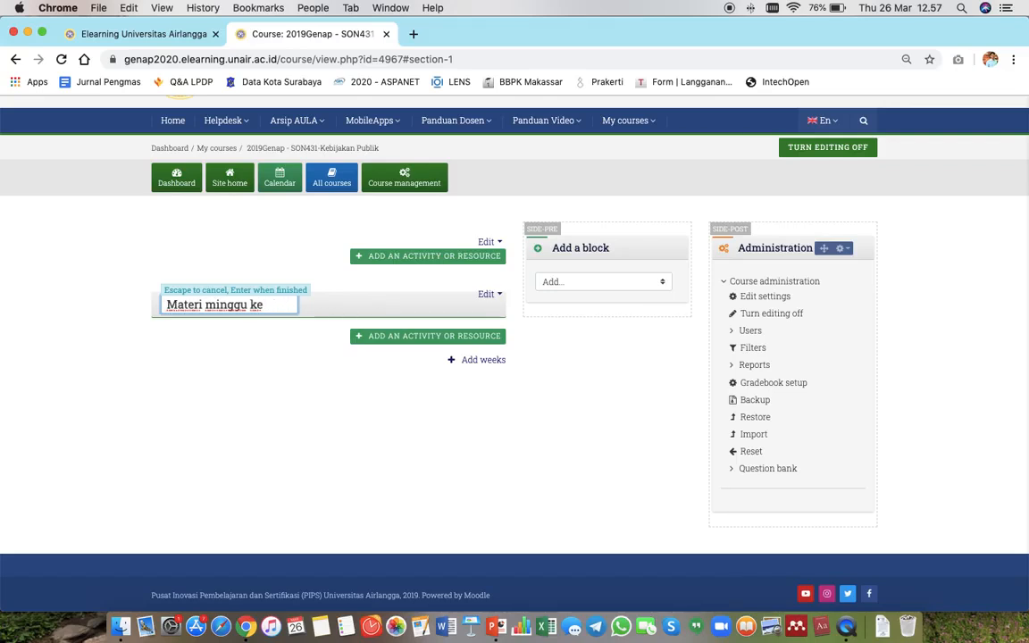
{"action": "type", "text": " - Pengan"}
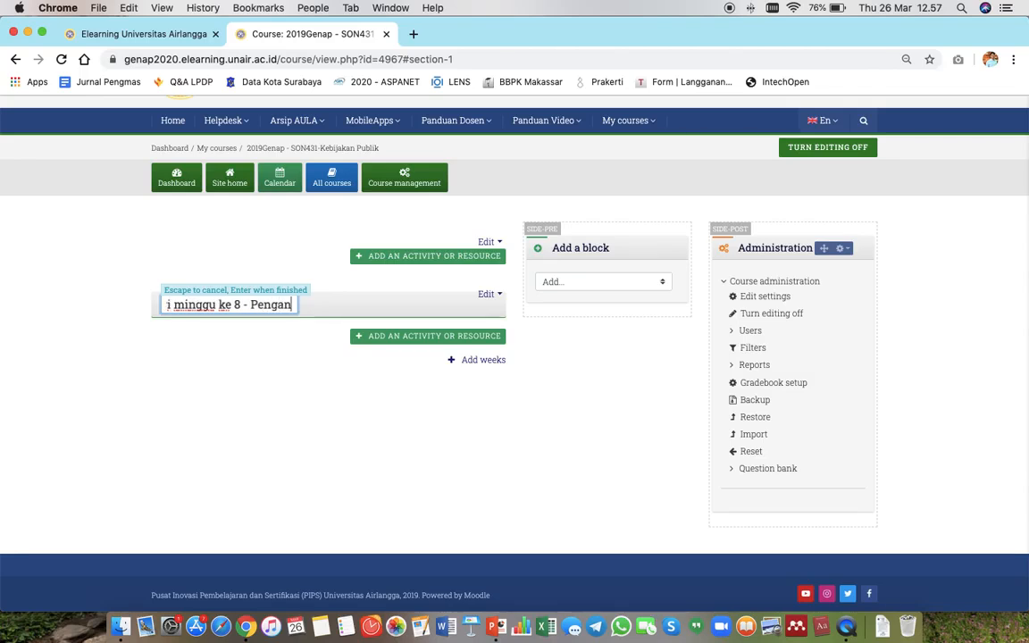
{"action": "type", "text": "tar AULA - Agie"}
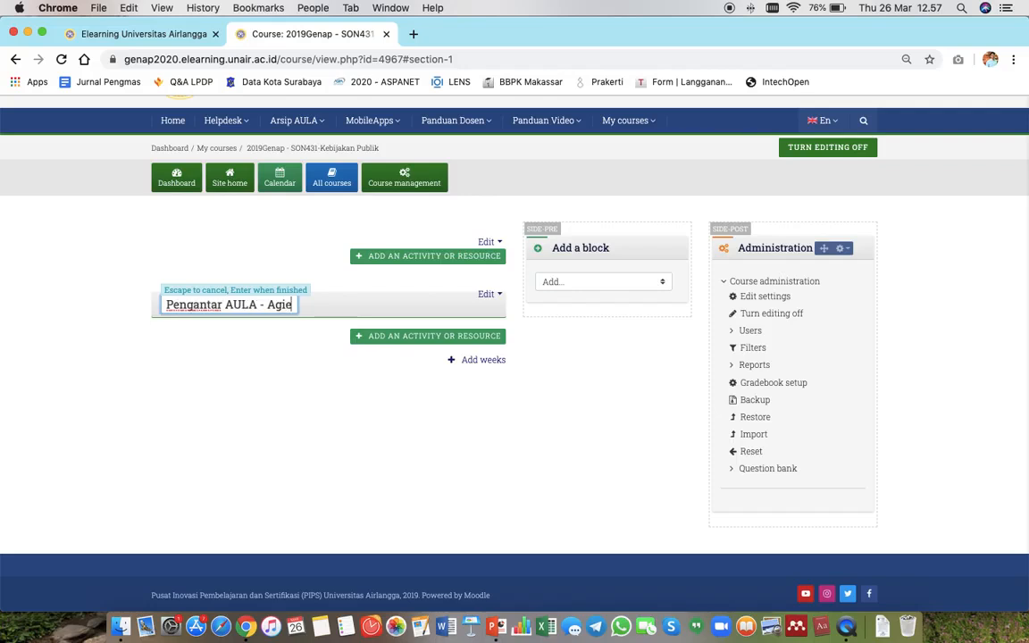
{"action": "key", "text": "Return"}
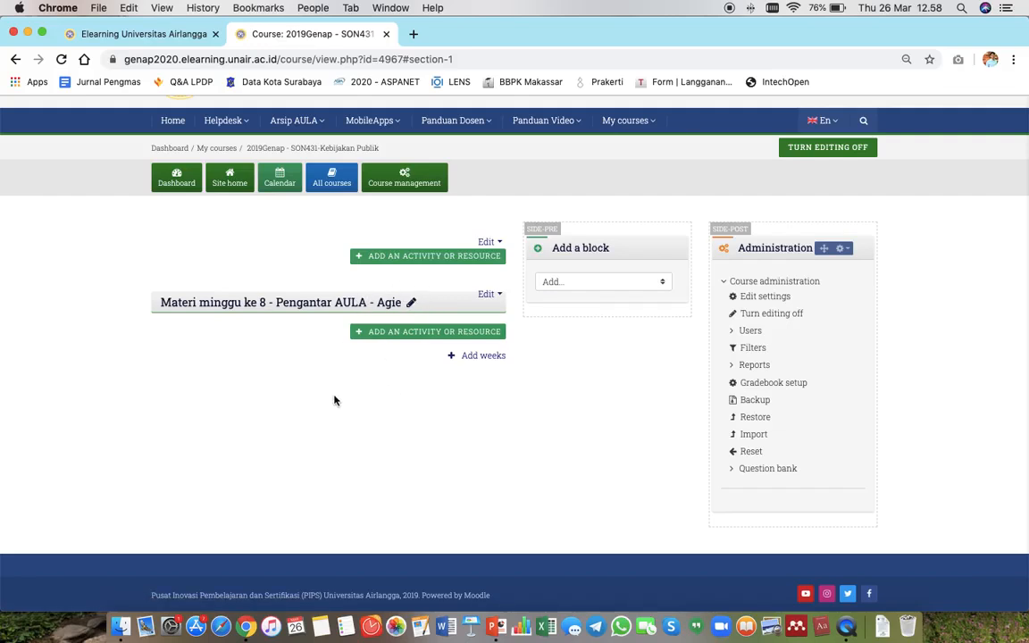
Step: Look through the available activities and resources for the week 8 section and add a File resource
{"action": "left_click", "coordinate": [381, 338]}
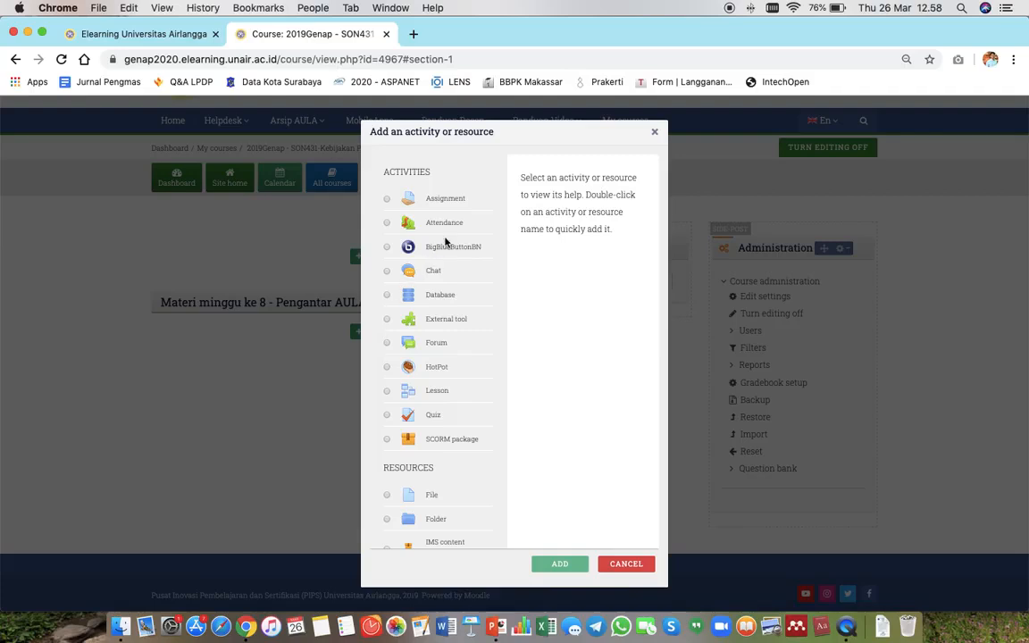
{"action": "scroll", "coordinate": [438, 236], "scroll_direction": "down", "scroll_amount": 2}
{"action": "scroll", "coordinate": [445, 241], "scroll_direction": "down", "scroll_amount": 2}
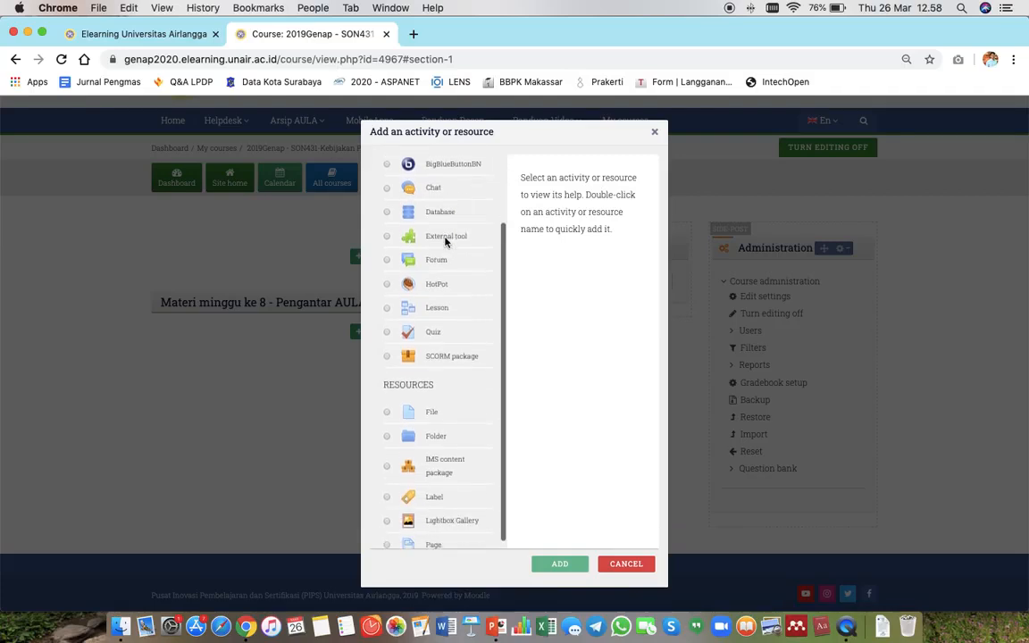
{"action": "scroll", "coordinate": [445, 241], "scroll_direction": "up", "scroll_amount": 4}
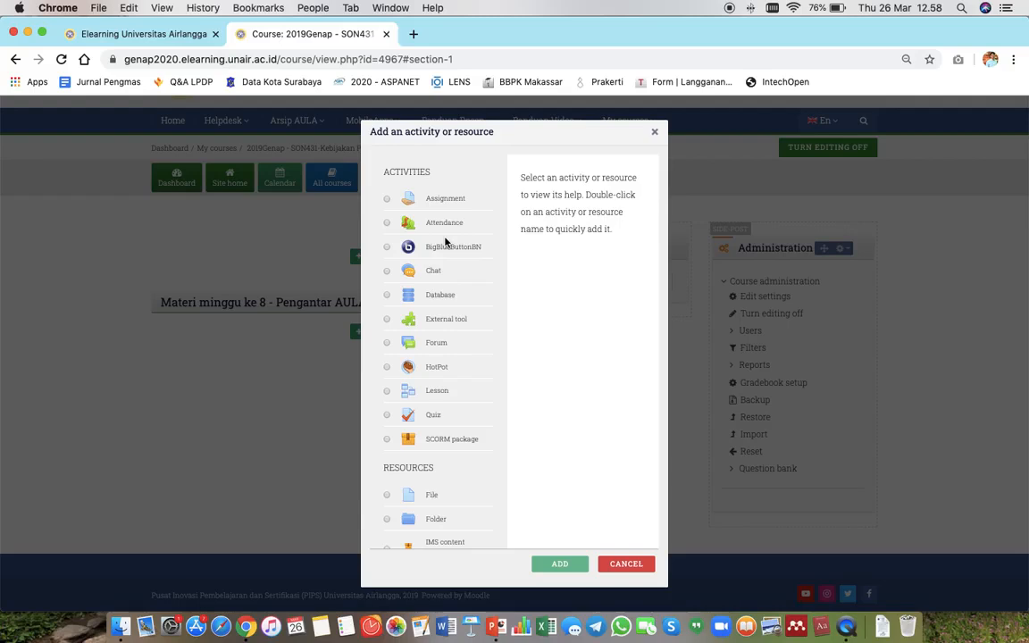
{"action": "scroll", "coordinate": [445, 241], "scroll_direction": "down", "scroll_amount": 5}
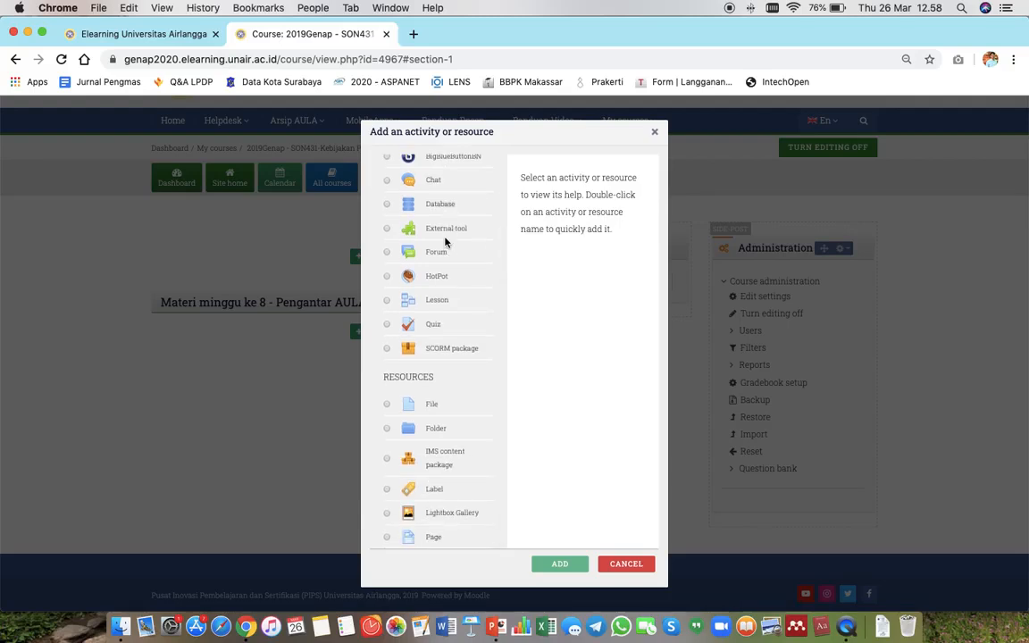
{"action": "left_click", "coordinate": [386, 405]}
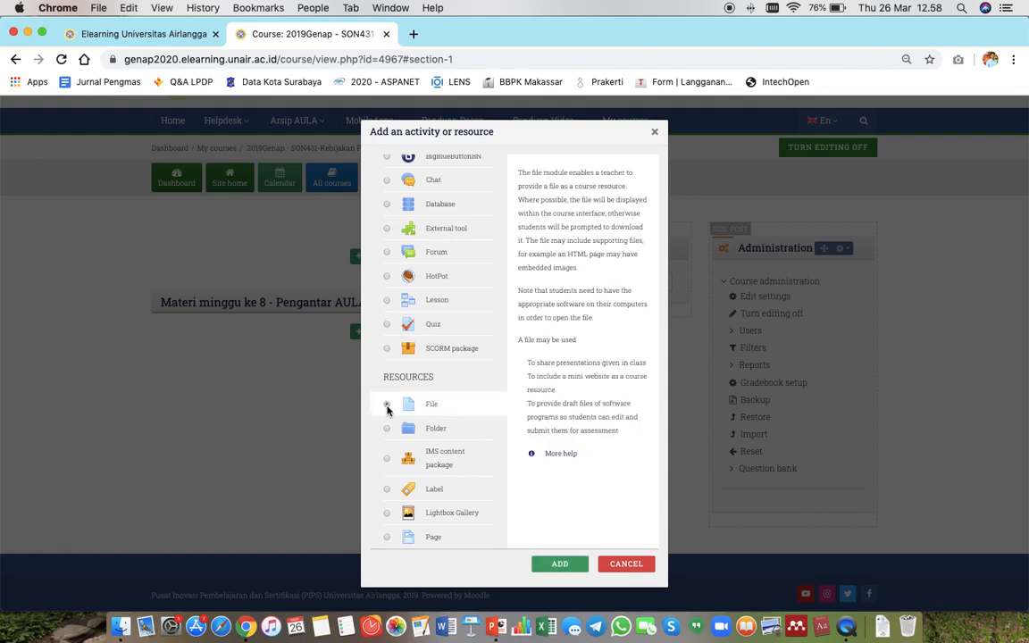
{"action": "left_click", "coordinate": [558, 564]}
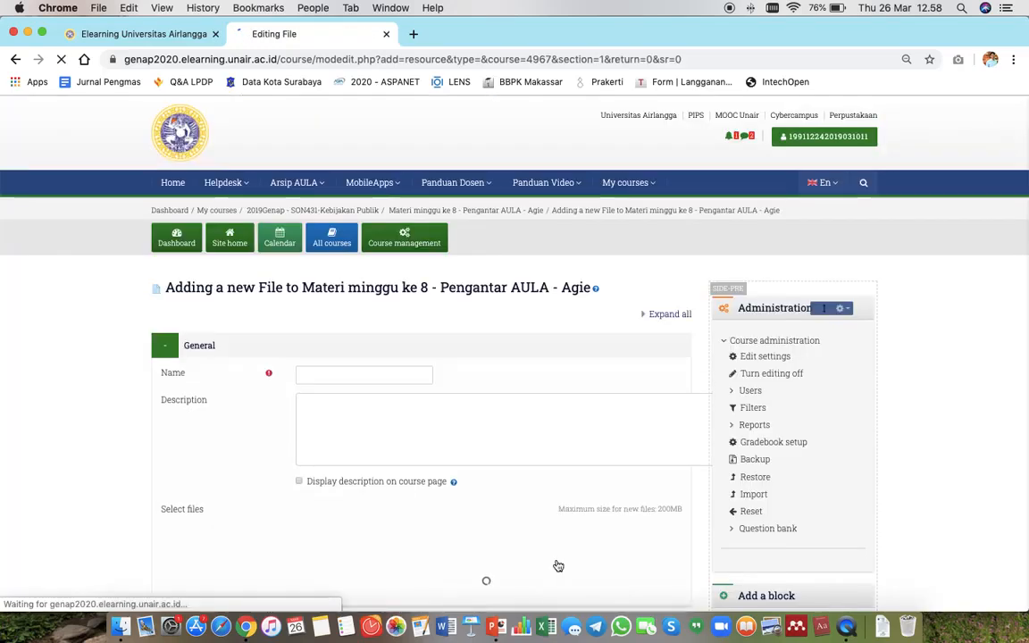
Step: Name the new File resource "Pengantar AULA"
{"action": "scroll", "coordinate": [458, 305], "scroll_direction": "down", "scroll_amount": 1}
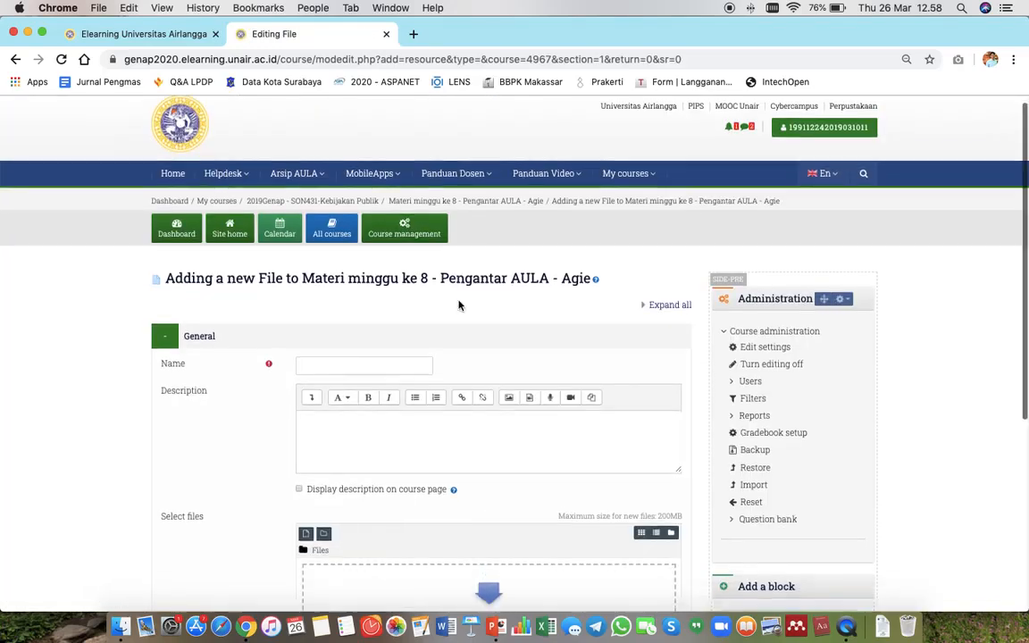
{"action": "scroll", "coordinate": [458, 305], "scroll_direction": "down", "scroll_amount": 2}
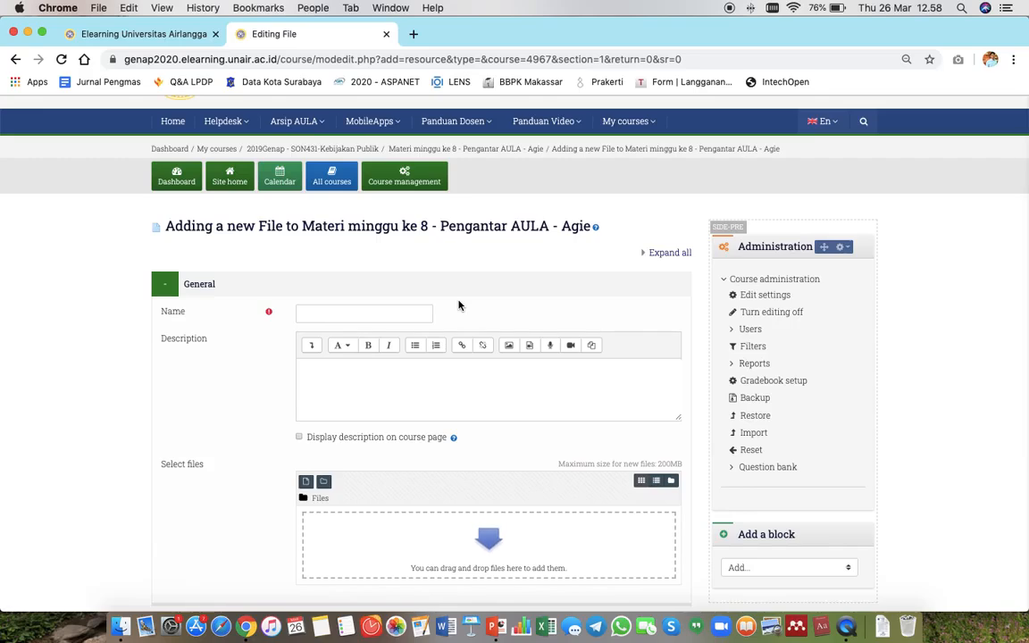
{"action": "scroll", "coordinate": [458, 306], "scroll_direction": "down", "scroll_amount": 3}
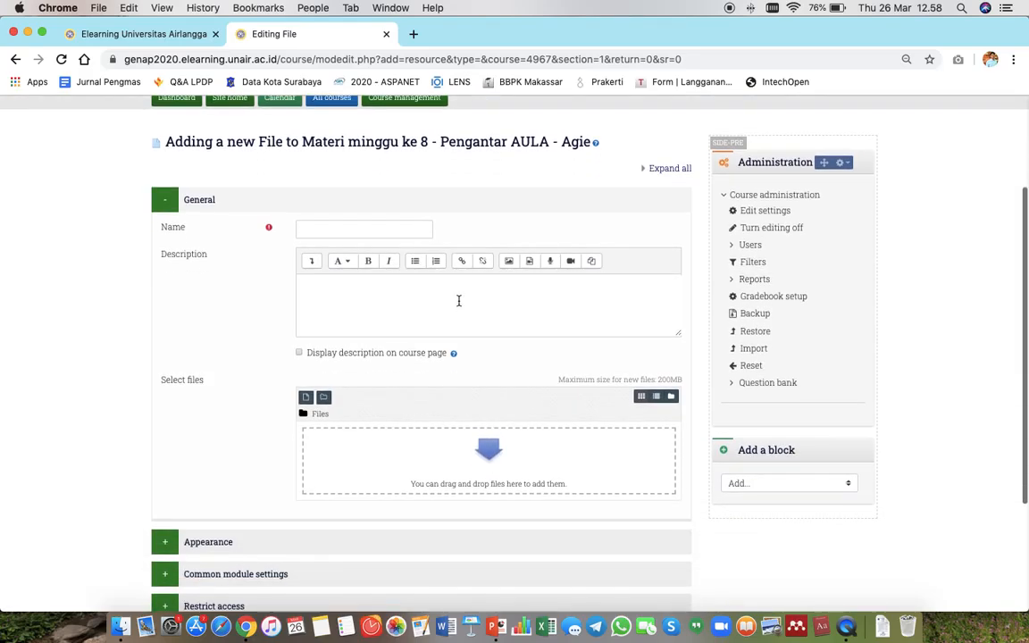
{"action": "left_click", "coordinate": [380, 229]}
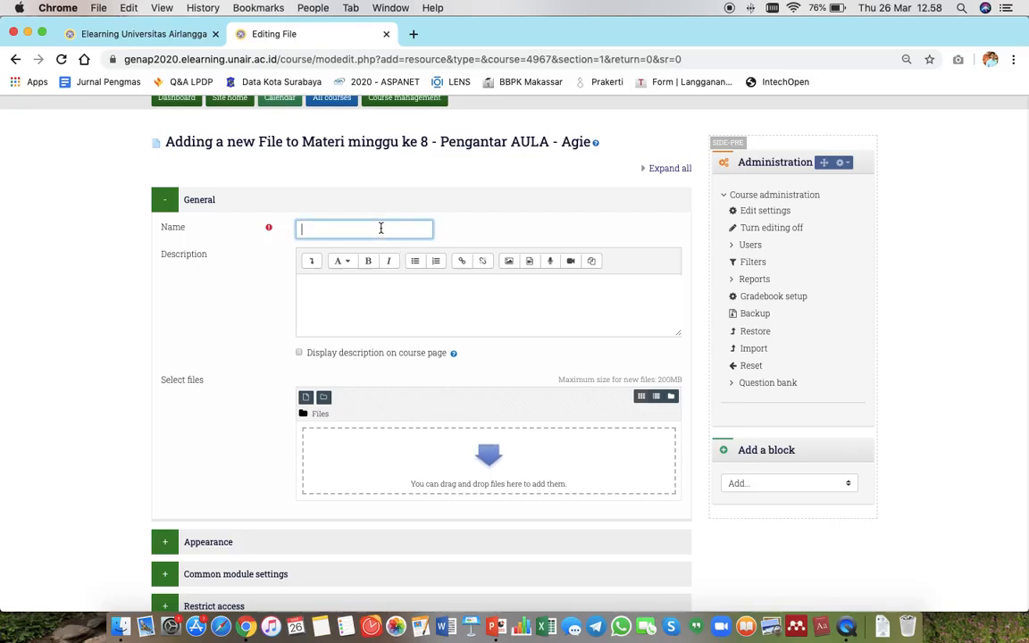
{"action": "type", "text": "Pengantar AULA"}
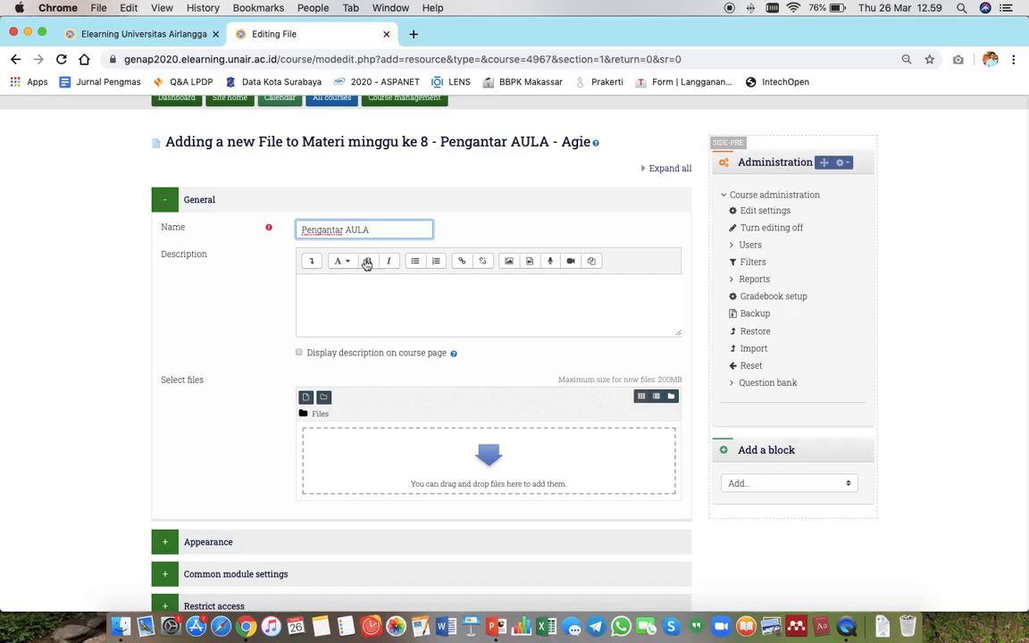
{"action": "left_click_drag", "start_coordinate": [386, 230], "coordinate": [290, 229]}
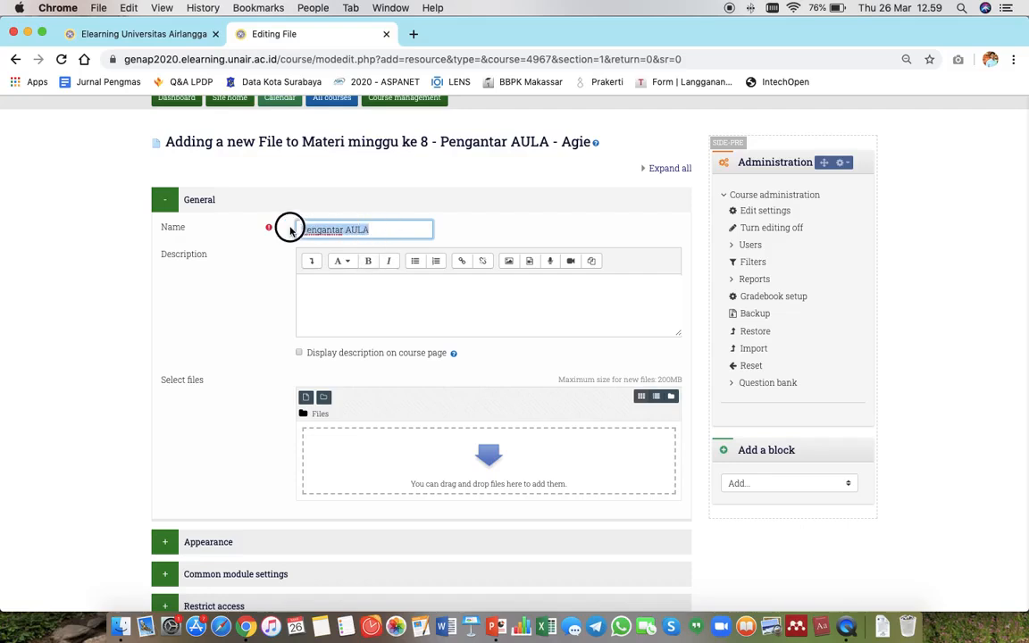
Step: Enter the description "Materi ini diberikan pada tanggal 26 Maret 2020." and have it displayed on the course page
{"action": "left_click", "coordinate": [331, 308]}
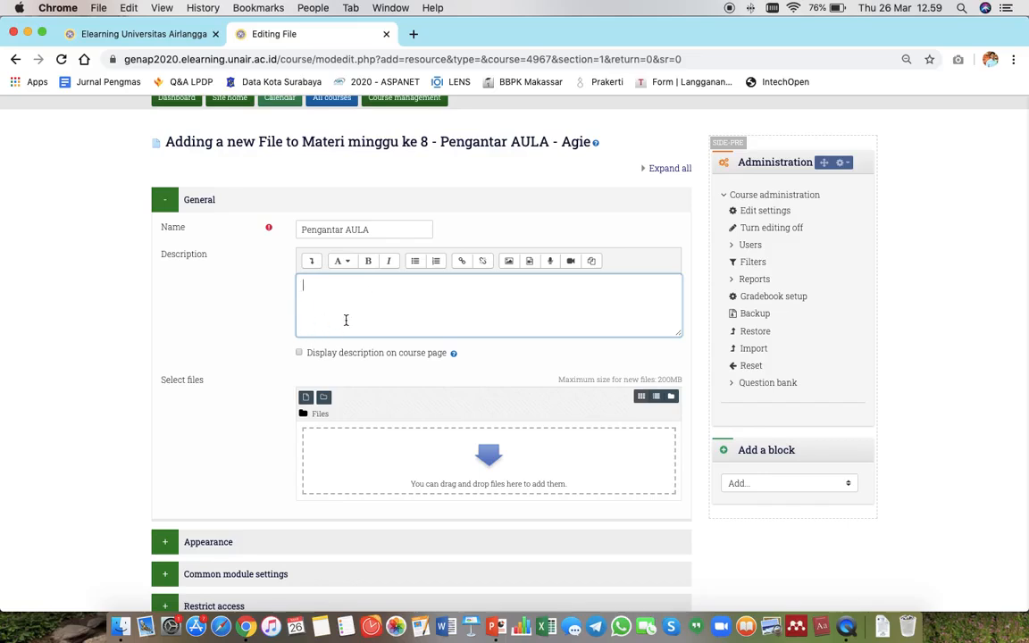
{"action": "type", "text": "Materi ini diberikan apda"}
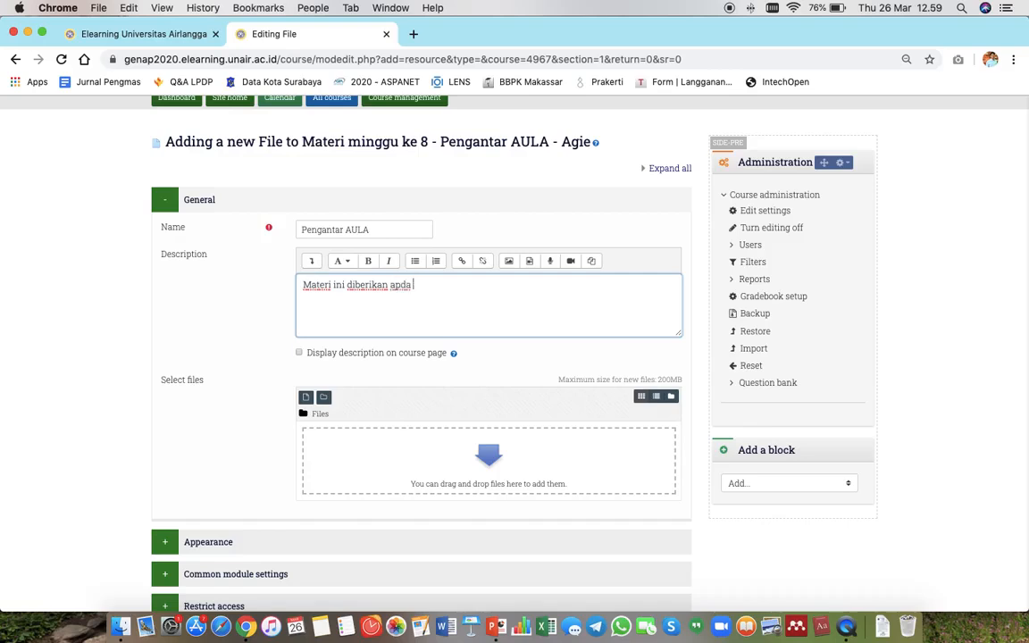
{"action": "key", "text": "BackSpace"}
{"action": "key", "text": "BackSpace"}
{"action": "key", "text": "BackSpace"}
{"action": "key", "text": "BackSpace"}
{"action": "key", "text": "BackSpace"}
{"action": "type", "text": "pada tanggal 26 Maret 2020."}
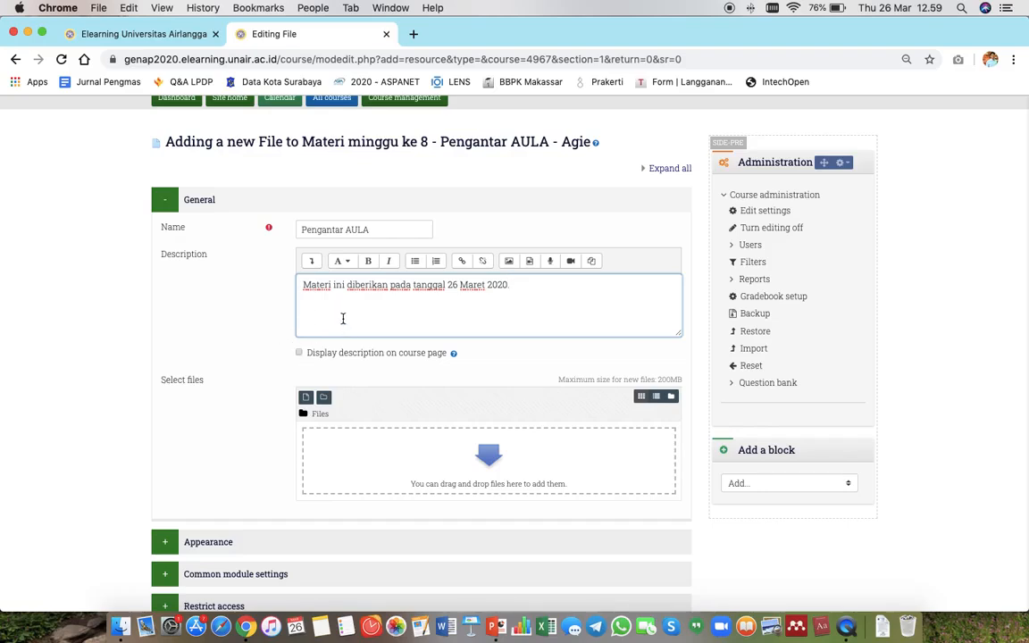
{"action": "left_click", "coordinate": [299, 353]}
Step: Switch to Finder and add Contoh Materi Kuliah.pptx from the Tutorial AULA folder to the resource's files
{"action": "scroll", "coordinate": [250, 409], "scroll_direction": "down", "scroll_amount": 3}
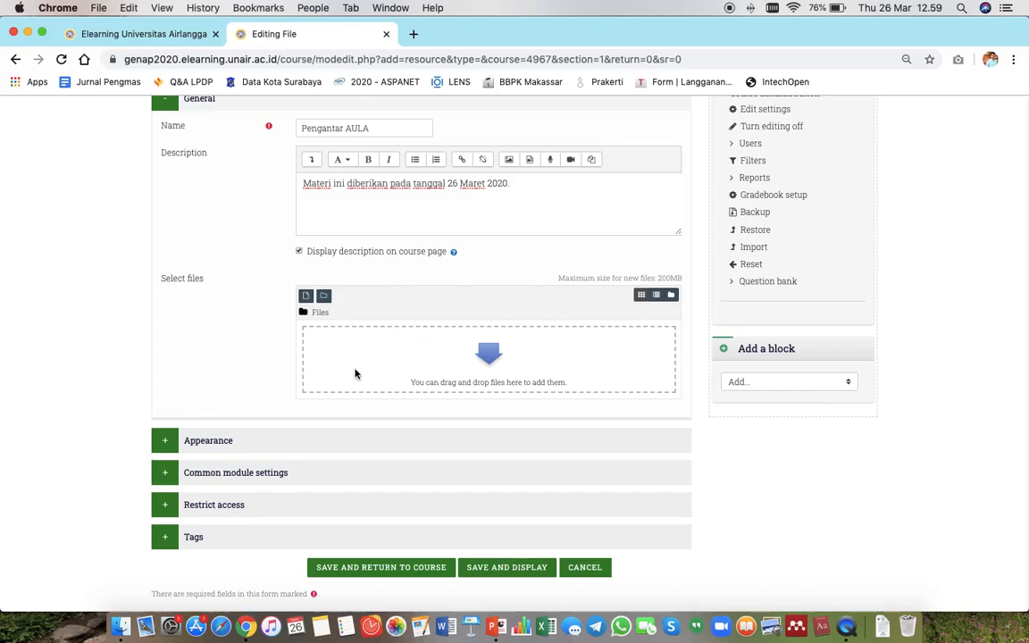
{"action": "key", "text": "super+Tab"}
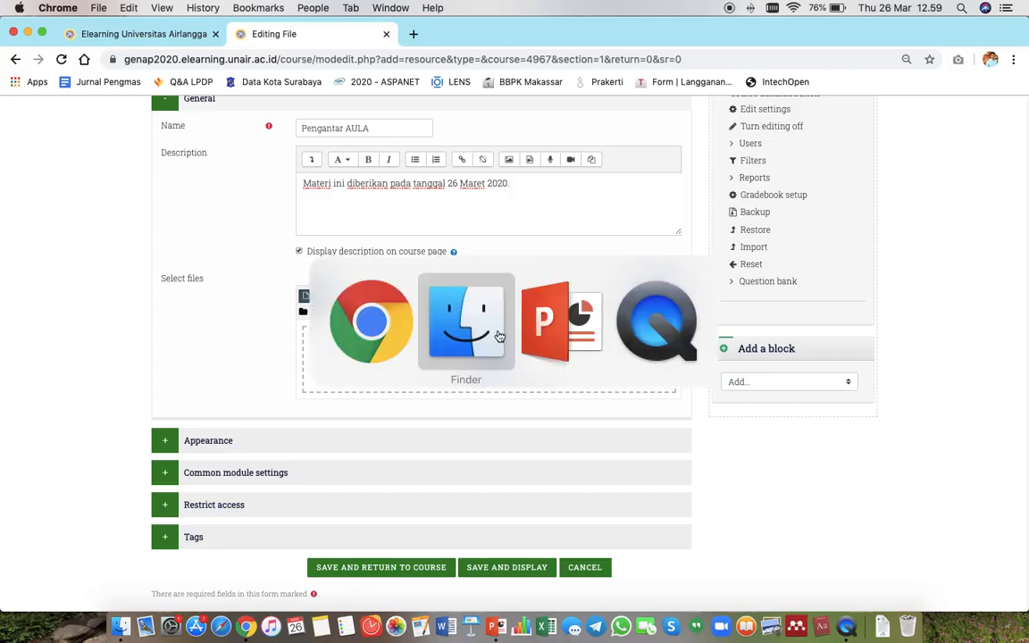
{"action": "left_click", "coordinate": [500, 335]}
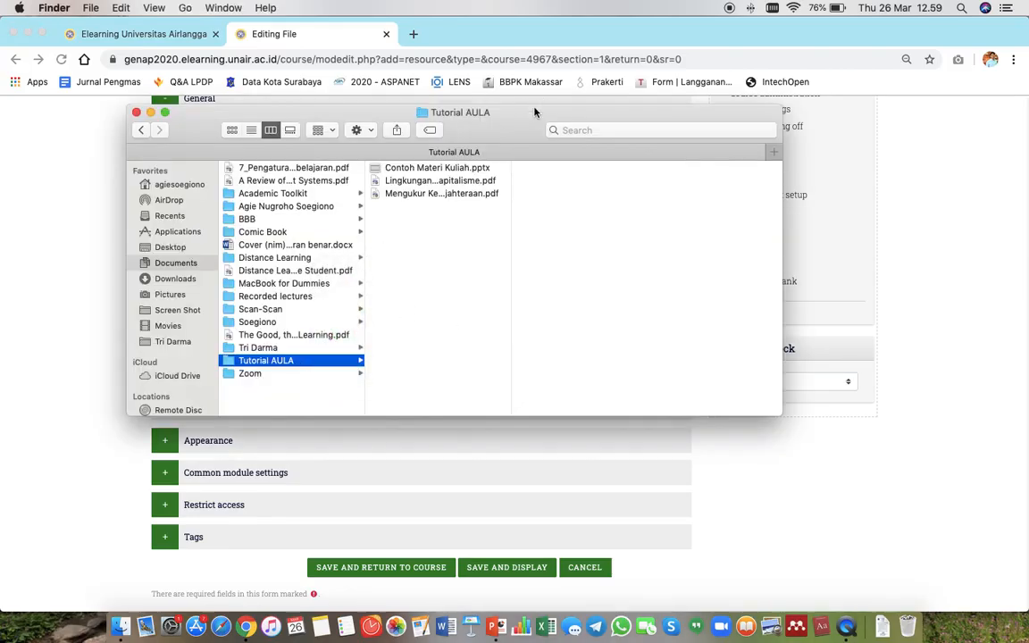
{"action": "left_click_drag", "start_coordinate": [516, 115], "coordinate": [870, 254]}
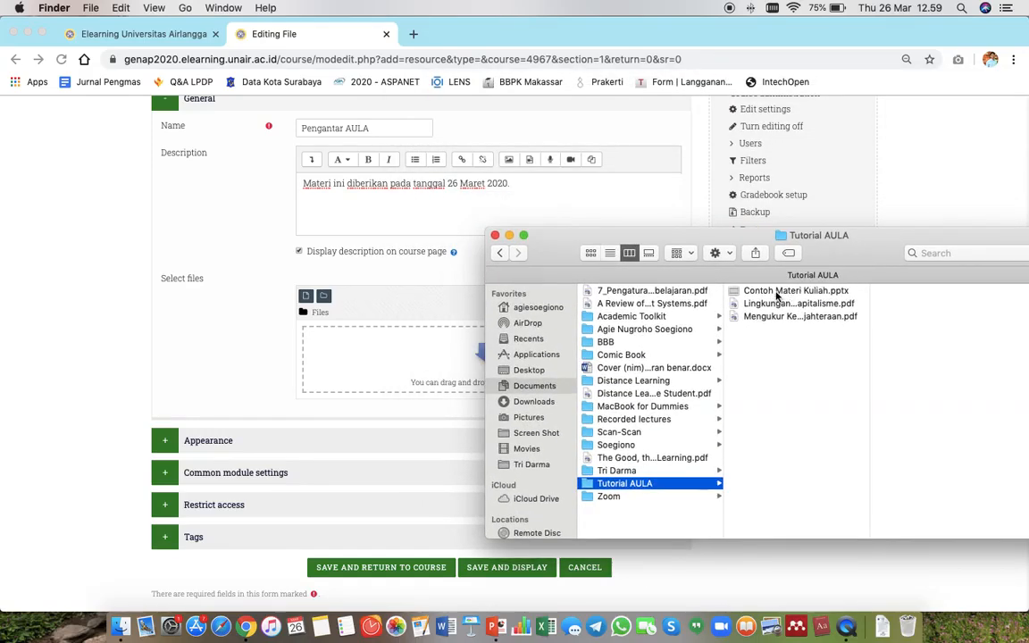
{"action": "left_click_drag", "start_coordinate": [777, 296], "coordinate": [399, 375]}
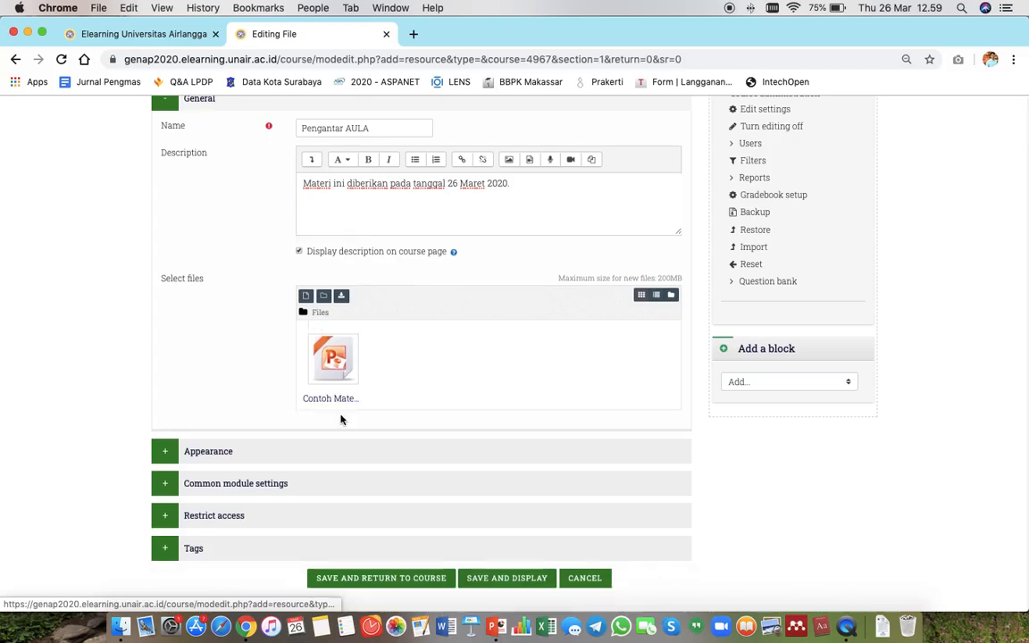
Step: In the file picker's upload form, choose Contoh Materi Kuliah.pptx from the Tutorial AULA folder in Documents as the attachment
{"action": "left_click", "coordinate": [307, 296]}
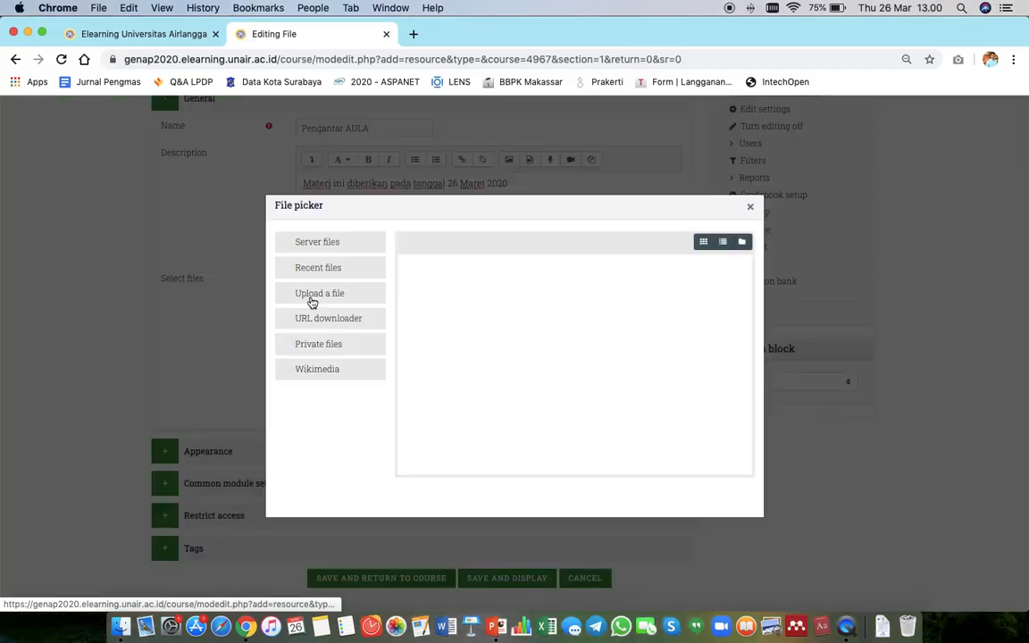
{"action": "left_click", "coordinate": [750, 207]}
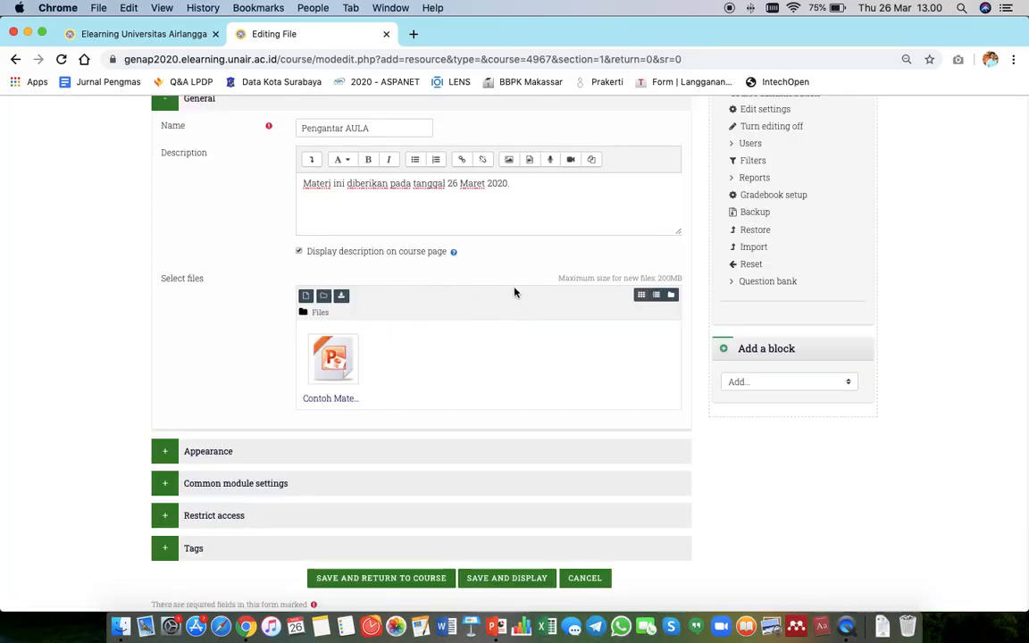
{"action": "left_click", "coordinate": [307, 296]}
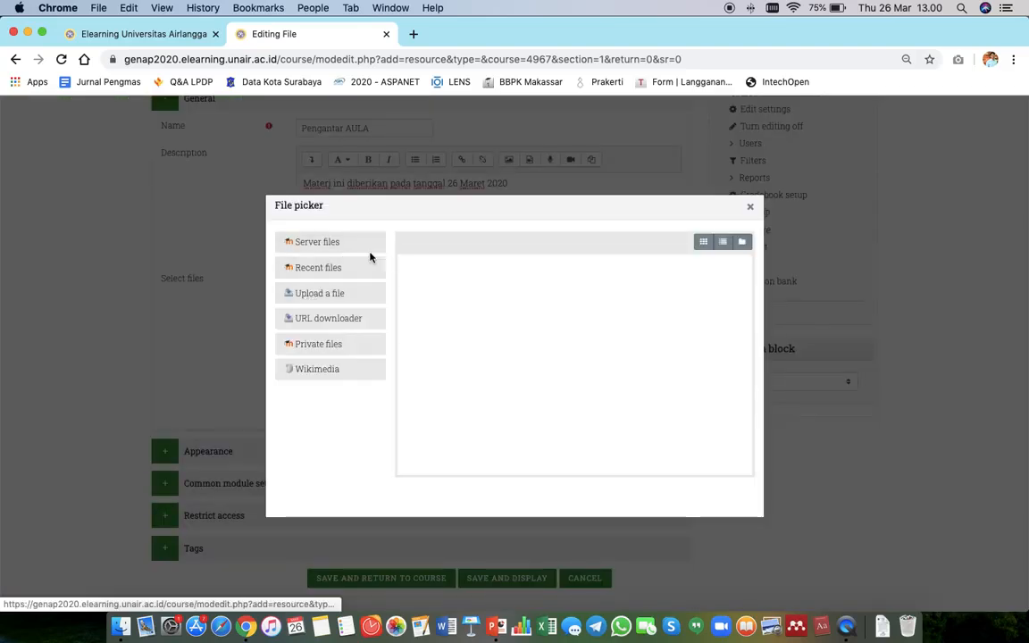
{"action": "left_click", "coordinate": [309, 300]}
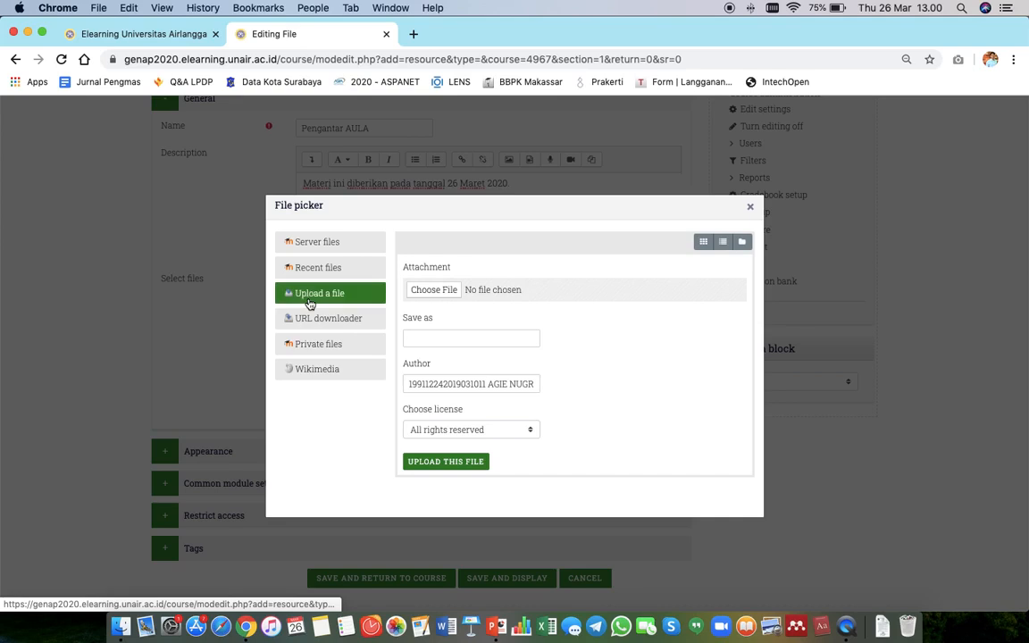
{"action": "left_click", "coordinate": [437, 291]}
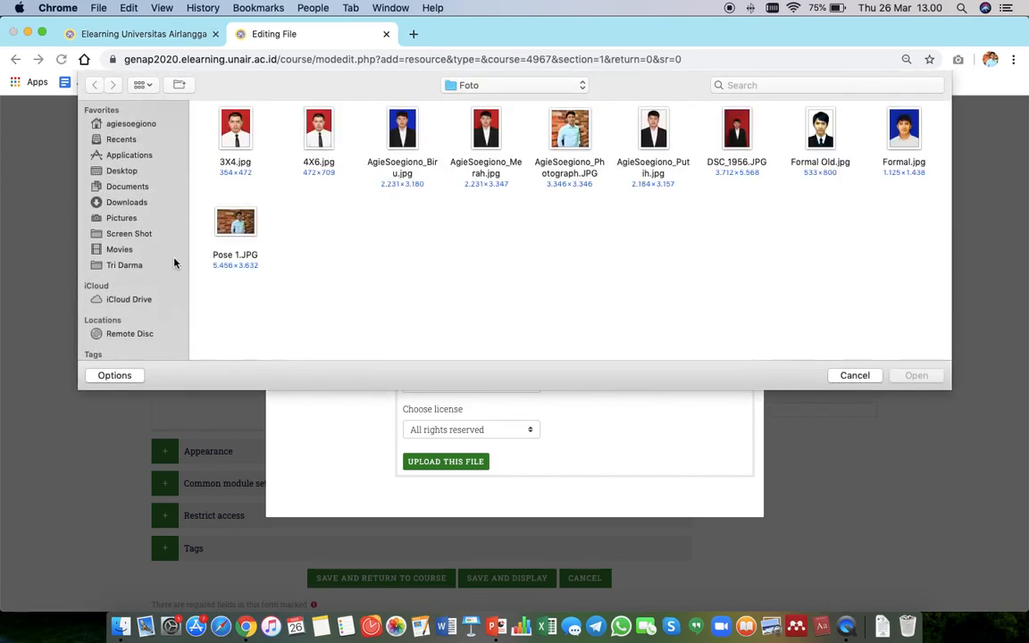
{"action": "left_click", "coordinate": [117, 186]}
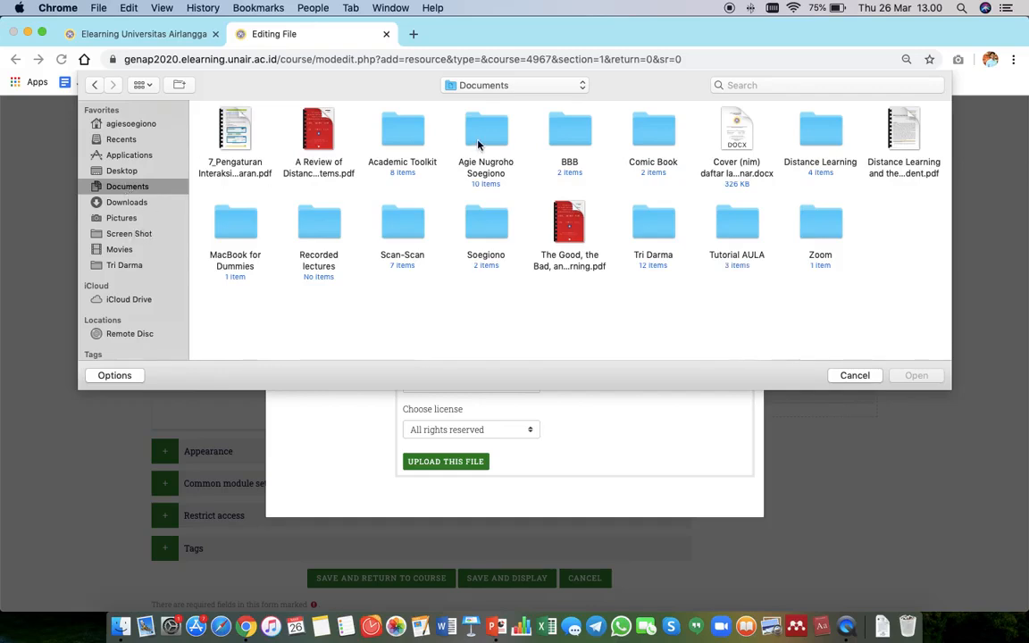
{"action": "double_click", "coordinate": [729, 234]}
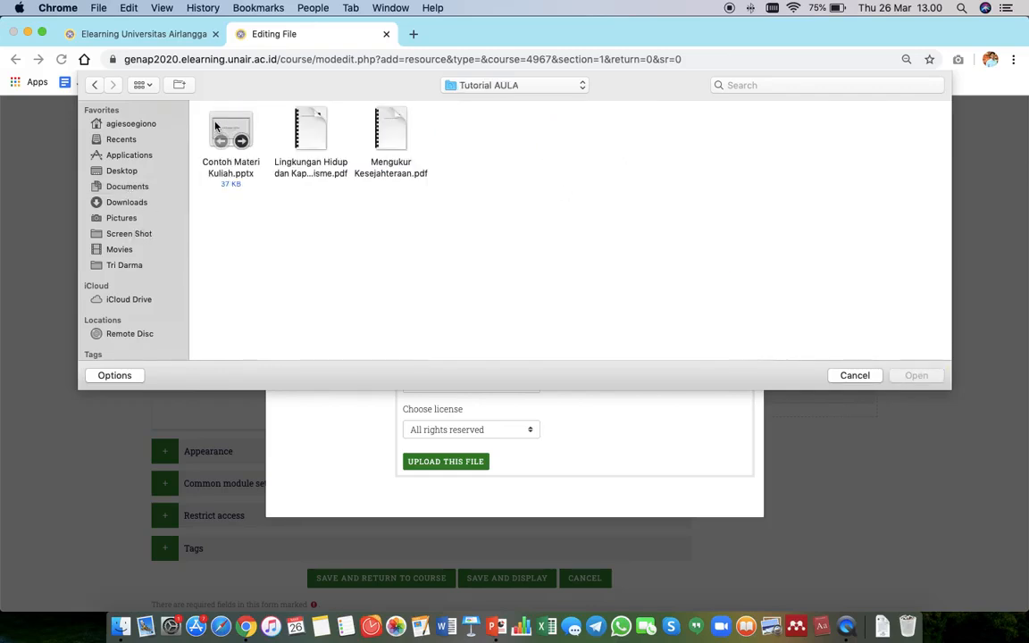
{"action": "left_click", "coordinate": [216, 127]}
{"action": "double_click", "coordinate": [216, 128]}
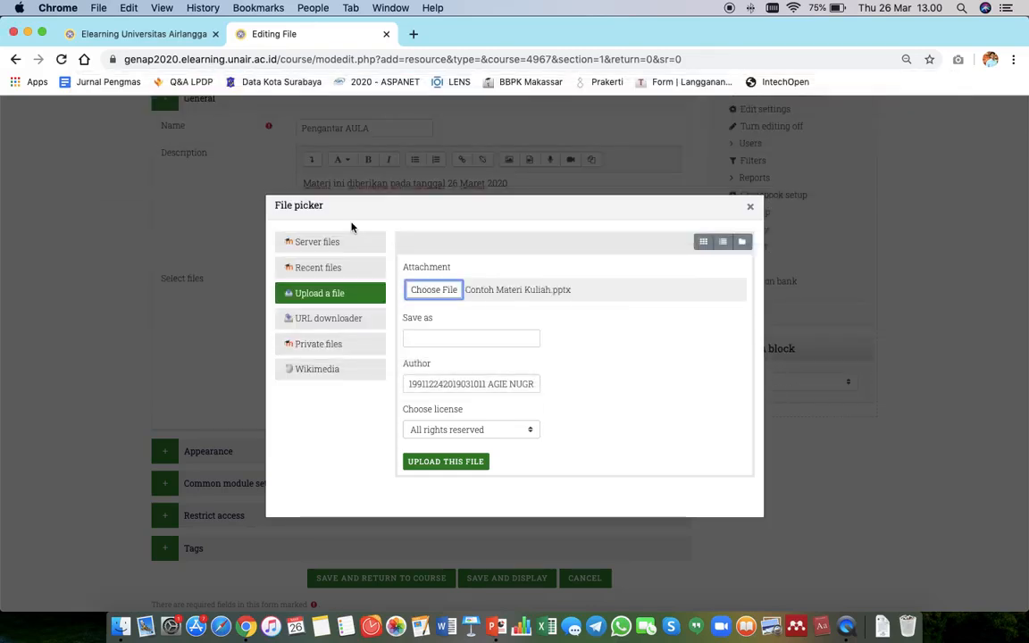
Step: Upload the chosen presentation to the resource's files, saved as "Pengantar AULA" with the All rights reserved license
{"action": "left_click", "coordinate": [472, 344]}
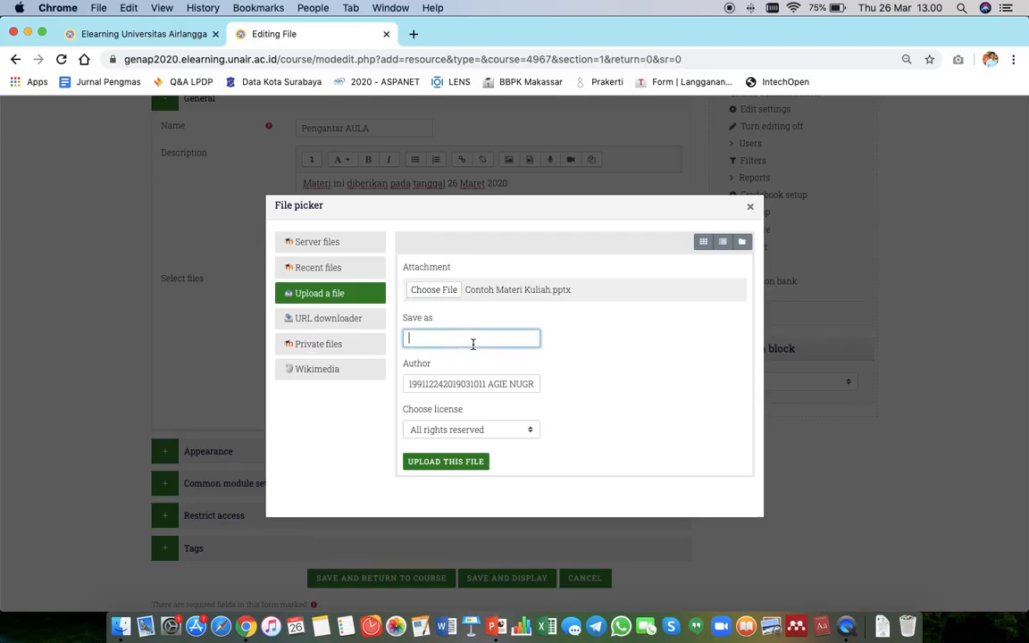
{"action": "type", "text": "Pengantar AULA"}
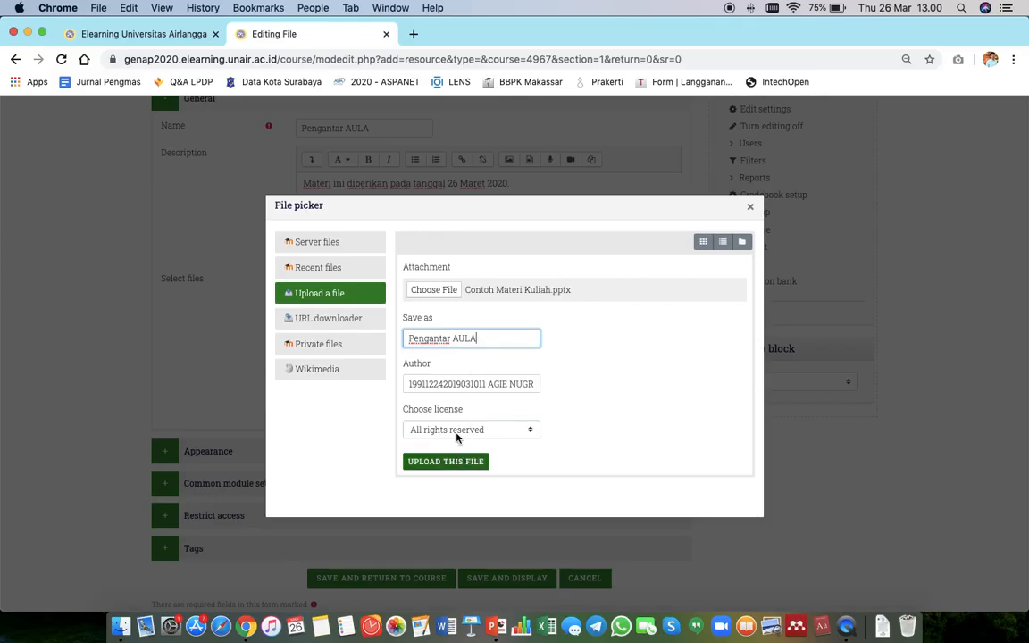
{"action": "left_click", "coordinate": [488, 383]}
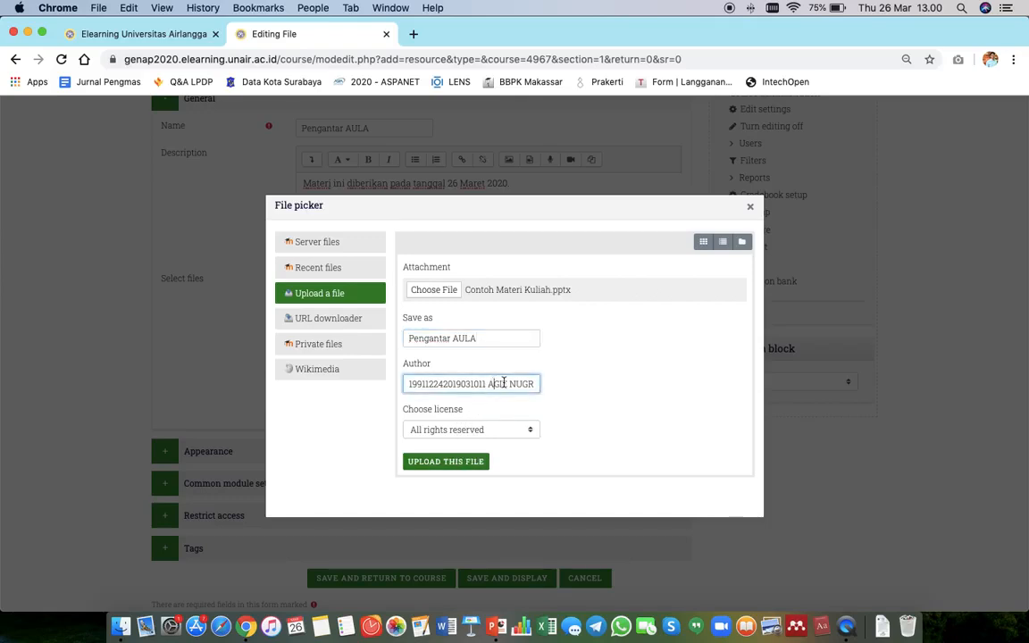
{"action": "left_click", "coordinate": [512, 429]}
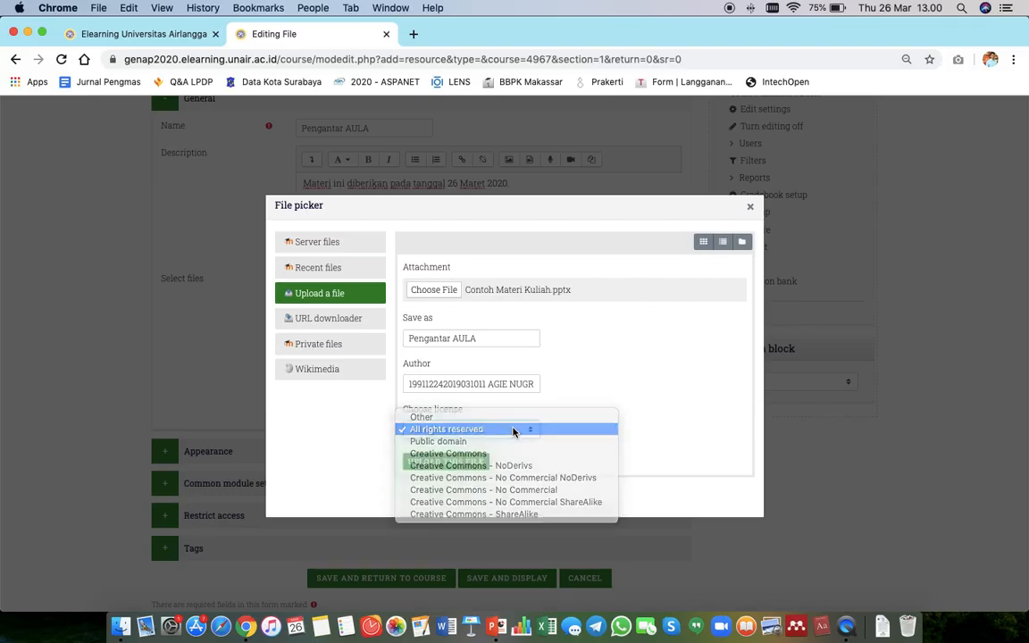
{"action": "left_click", "coordinate": [514, 432]}
{"action": "left_click", "coordinate": [514, 431]}
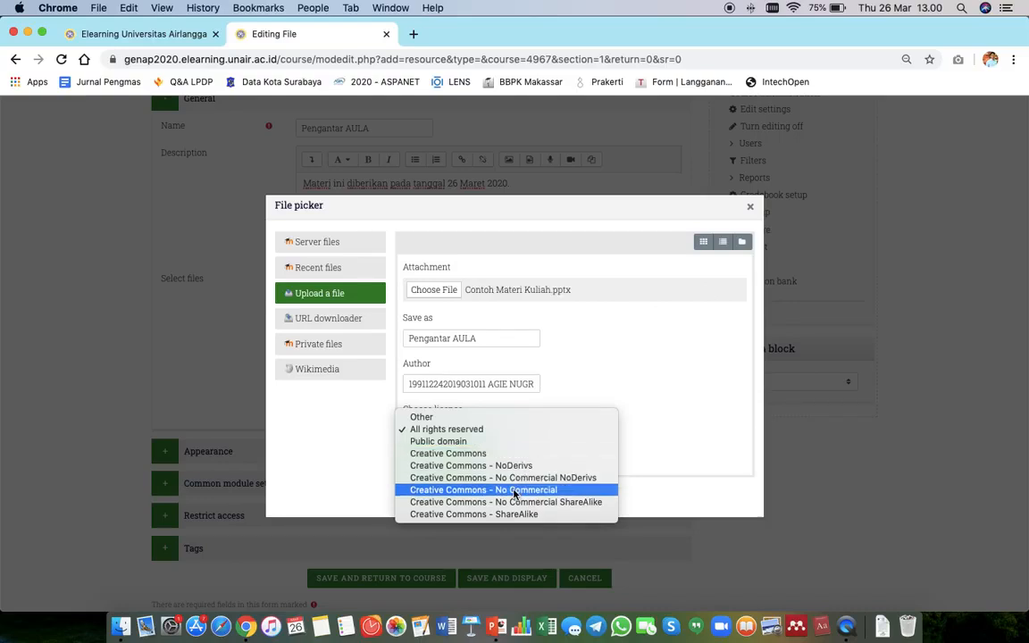
{"action": "left_click", "coordinate": [666, 358]}
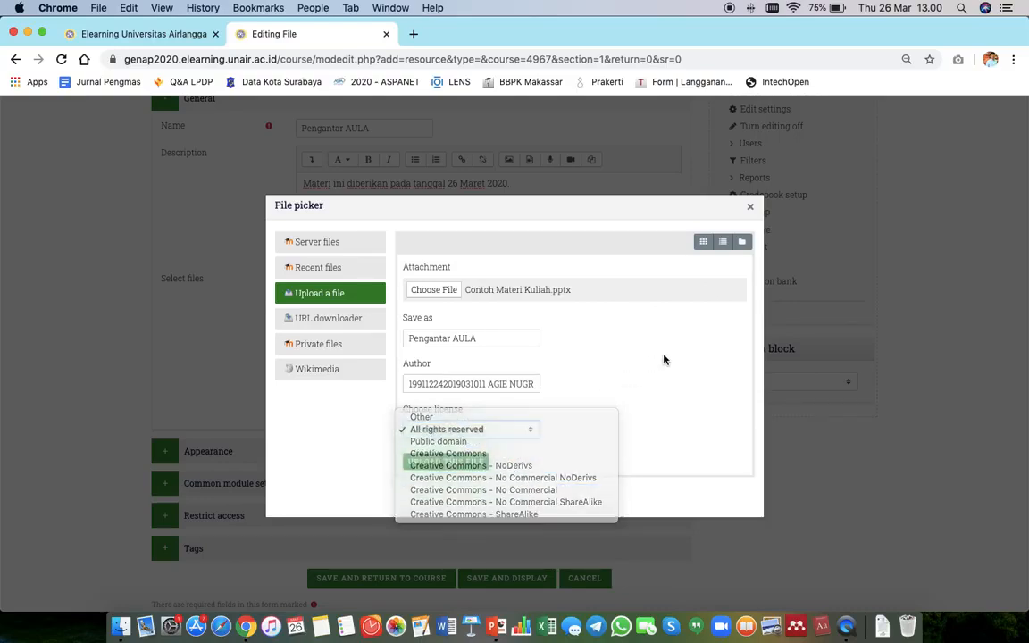
{"action": "left_click", "coordinate": [429, 465]}
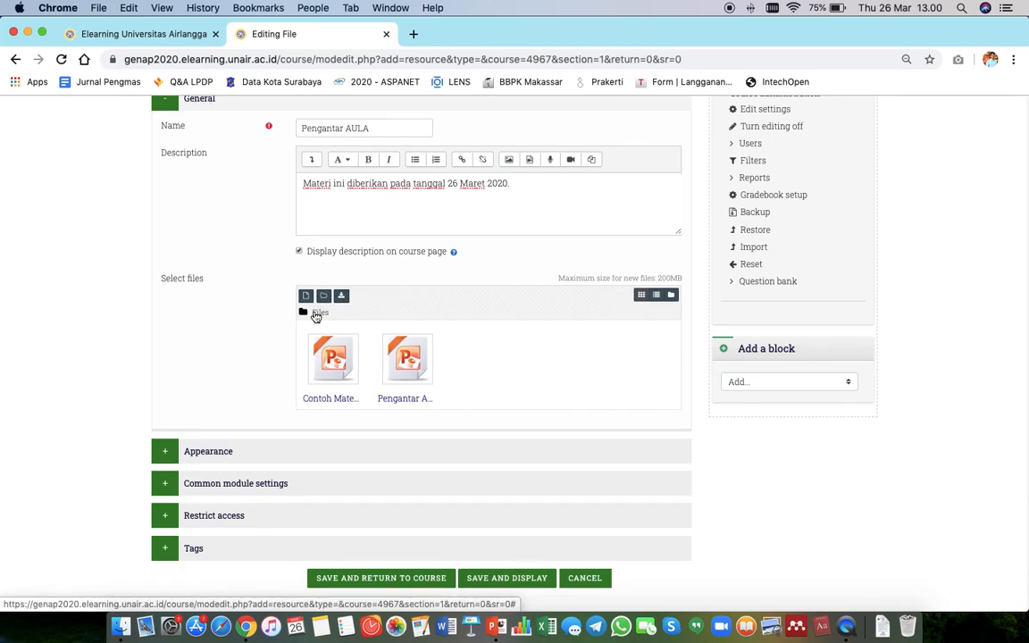
Step: Delete both Contoh Materi Kuliah.pptx and Pengantar AULA.pptx from the resource's files
{"action": "left_click", "coordinate": [320, 358]}
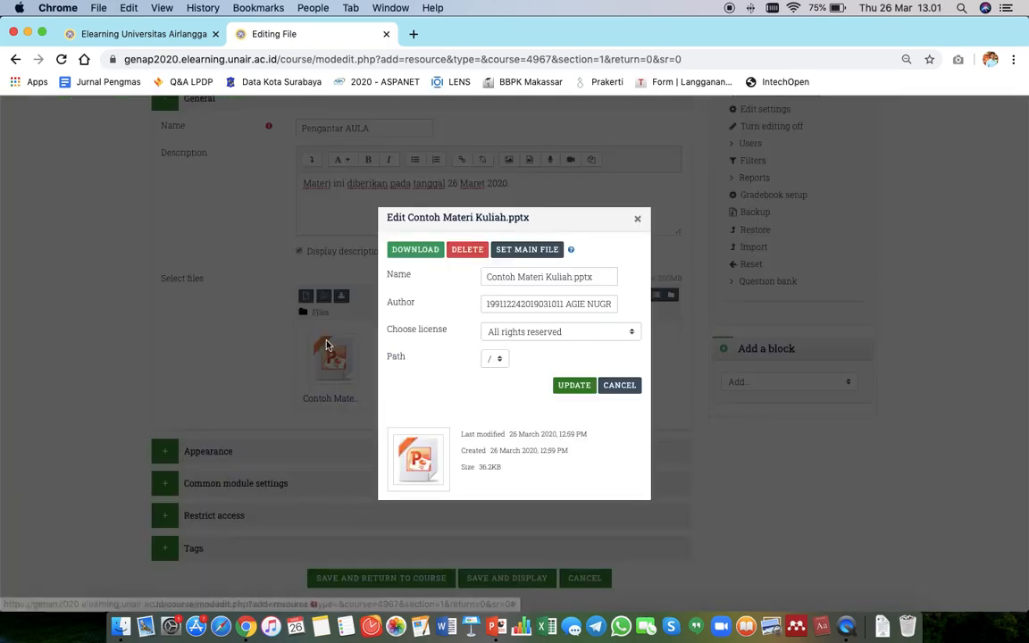
{"action": "left_click", "coordinate": [480, 251]}
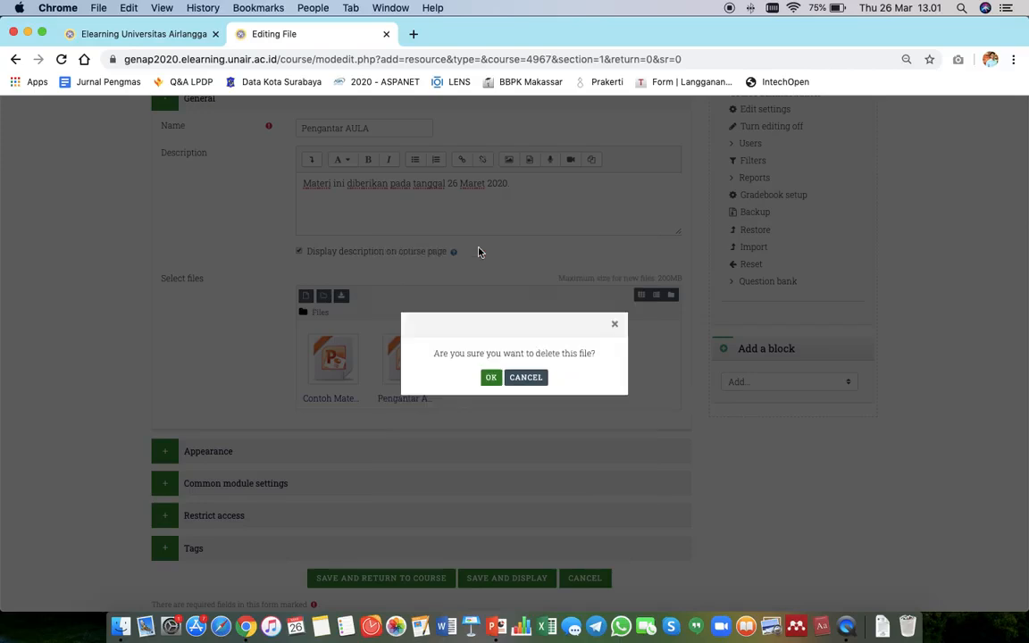
{"action": "left_click", "coordinate": [488, 375]}
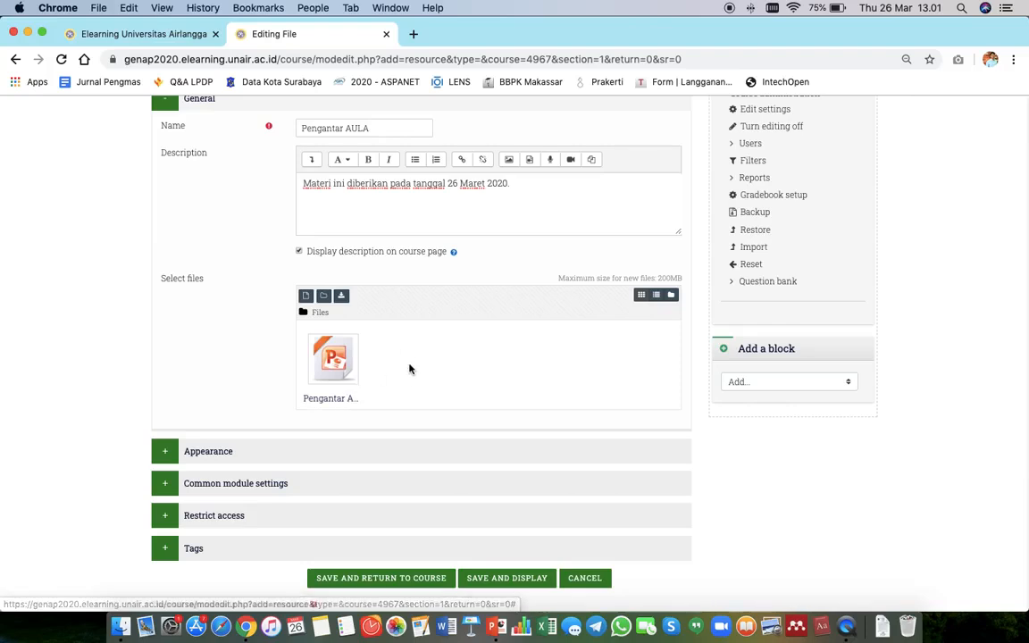
{"action": "left_click", "coordinate": [329, 367]}
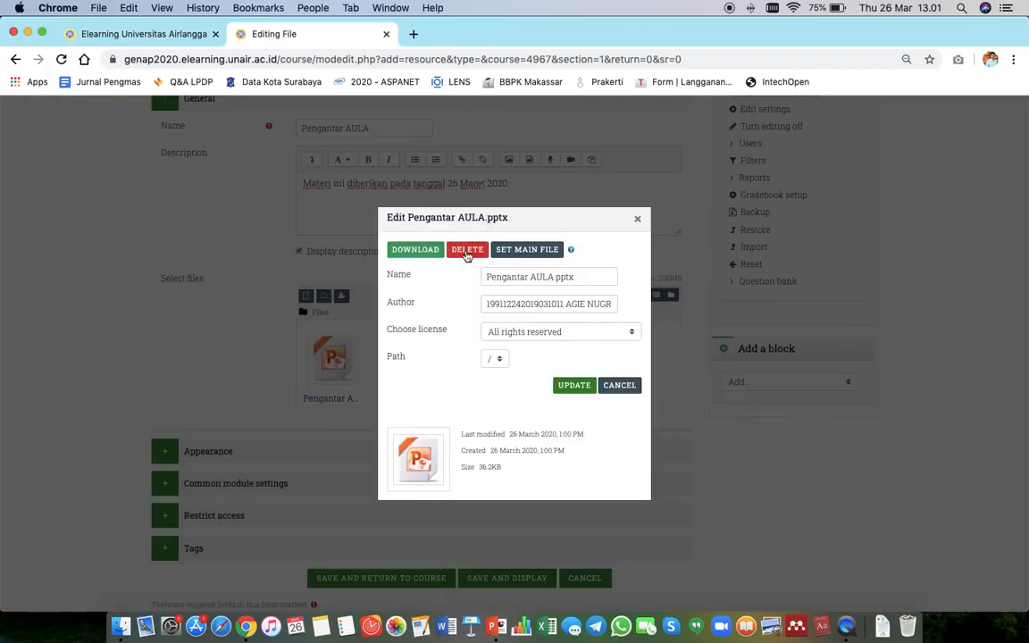
{"action": "left_click", "coordinate": [466, 253]}
{"action": "left_click", "coordinate": [490, 377]}
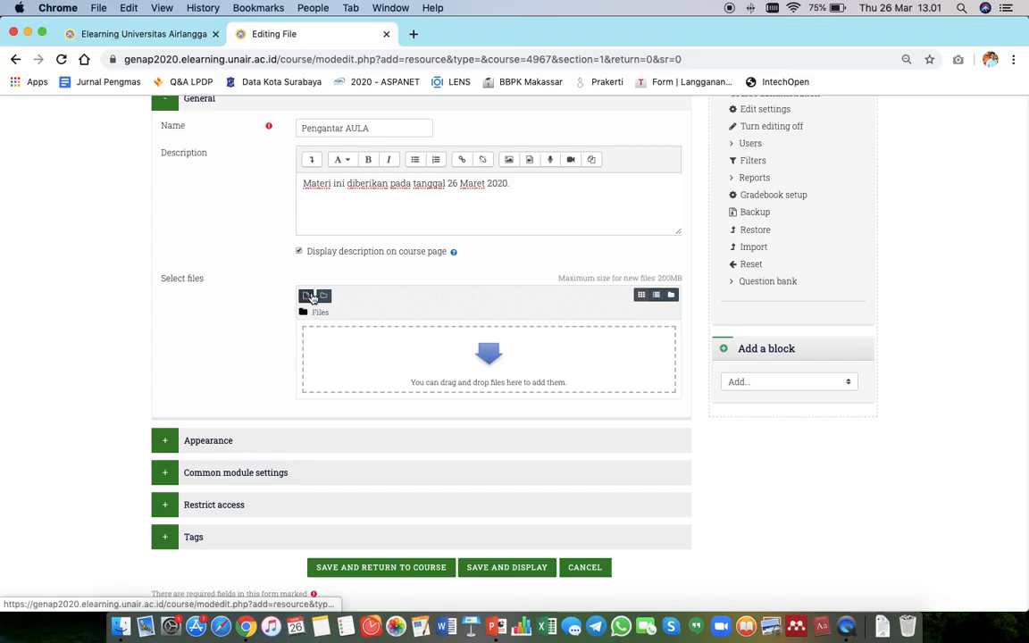
Step: Upload Contoh Materi Kuliah.pptx from the Tutorial AULA folder to the resource's files, saved as "Pengantar AULA"
{"action": "key", "text": "super+Tab"}
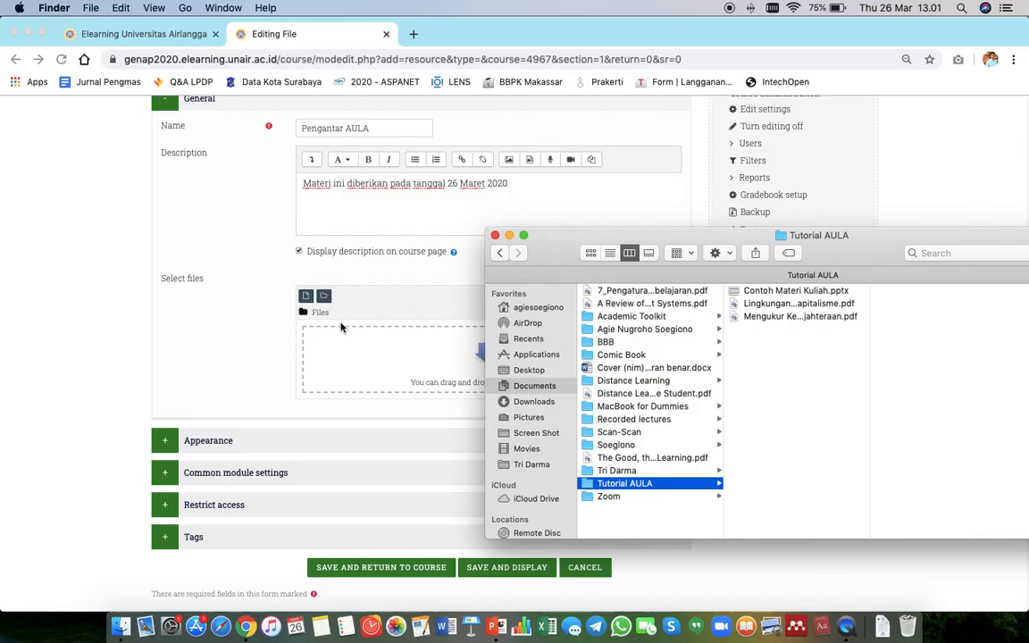
{"action": "left_click", "coordinate": [257, 349]}
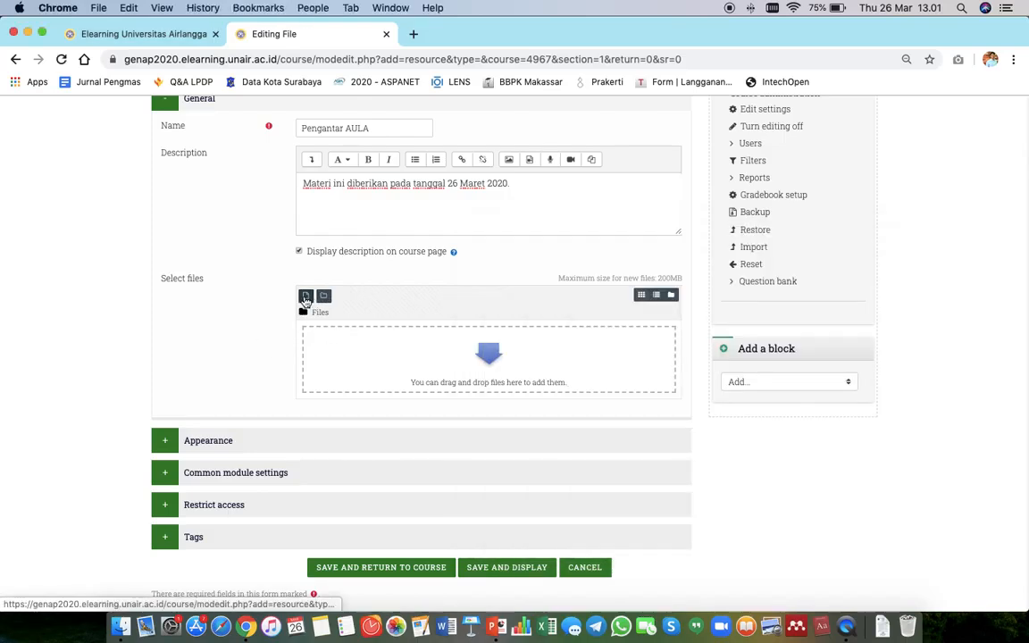
{"action": "left_click", "coordinate": [304, 299]}
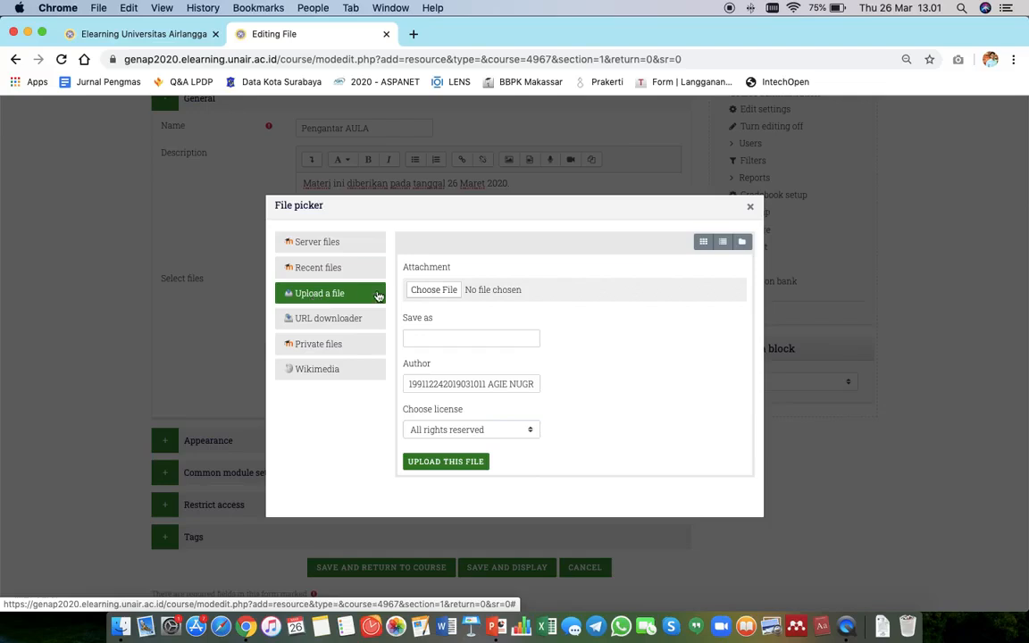
{"action": "left_click", "coordinate": [422, 291]}
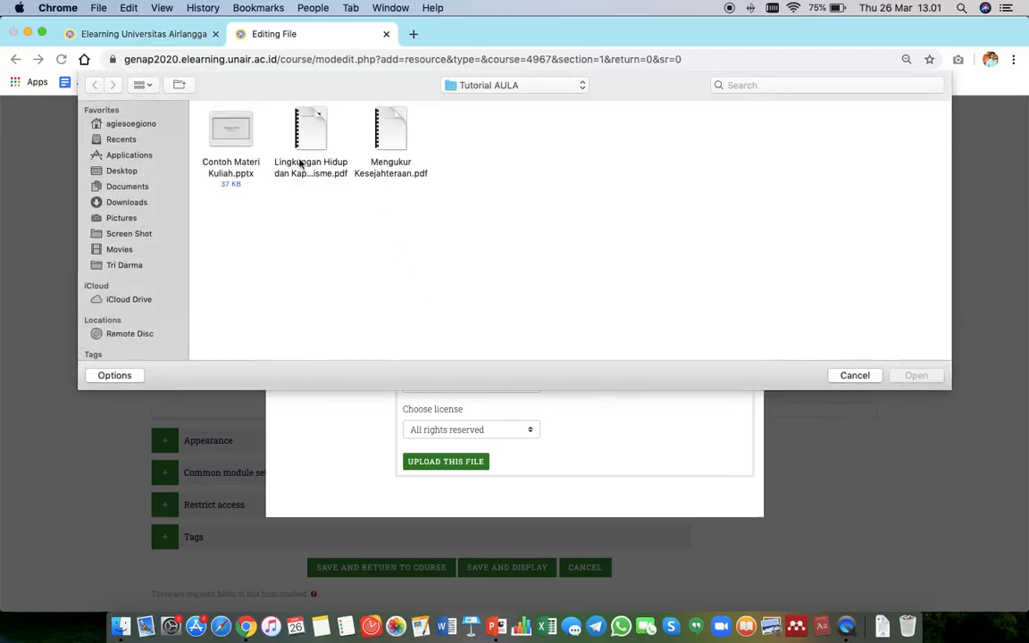
{"action": "double_click", "coordinate": [231, 134]}
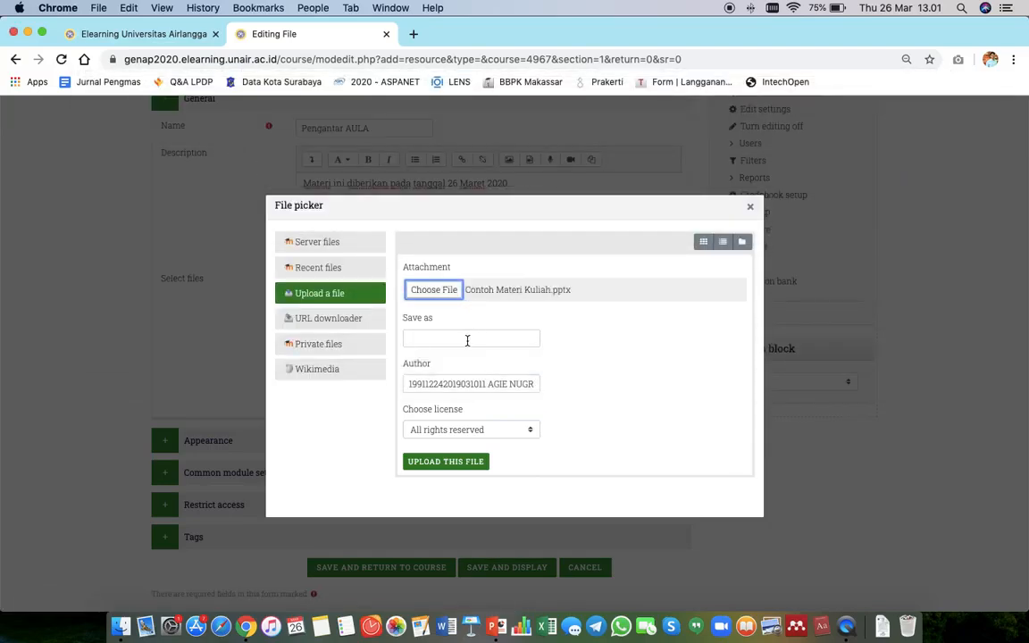
{"action": "left_click", "coordinate": [467, 340]}
{"action": "left_click", "coordinate": [454, 370]}
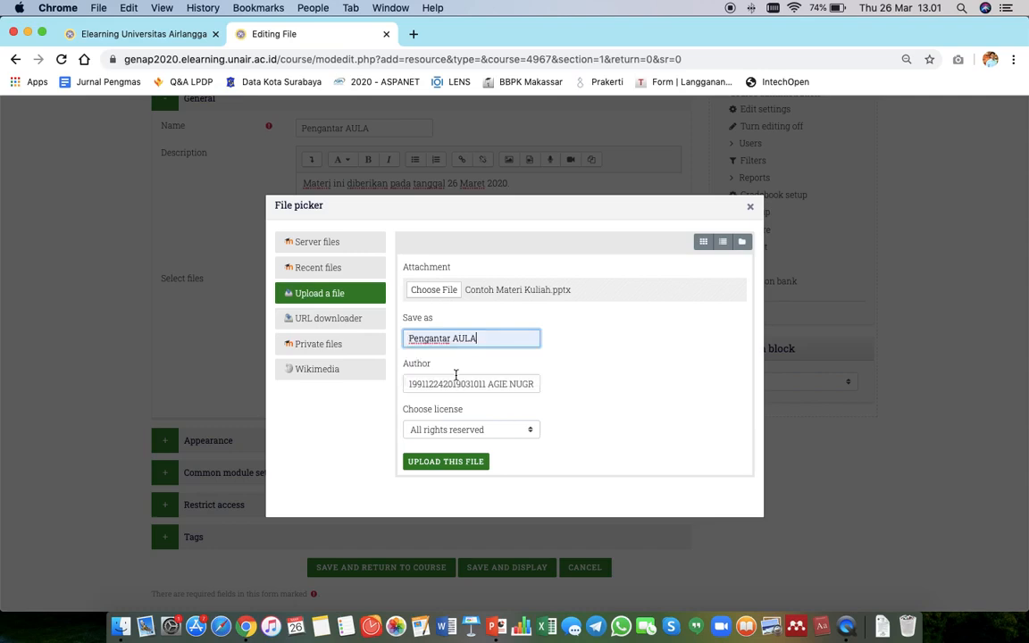
{"action": "left_click", "coordinate": [445, 461]}
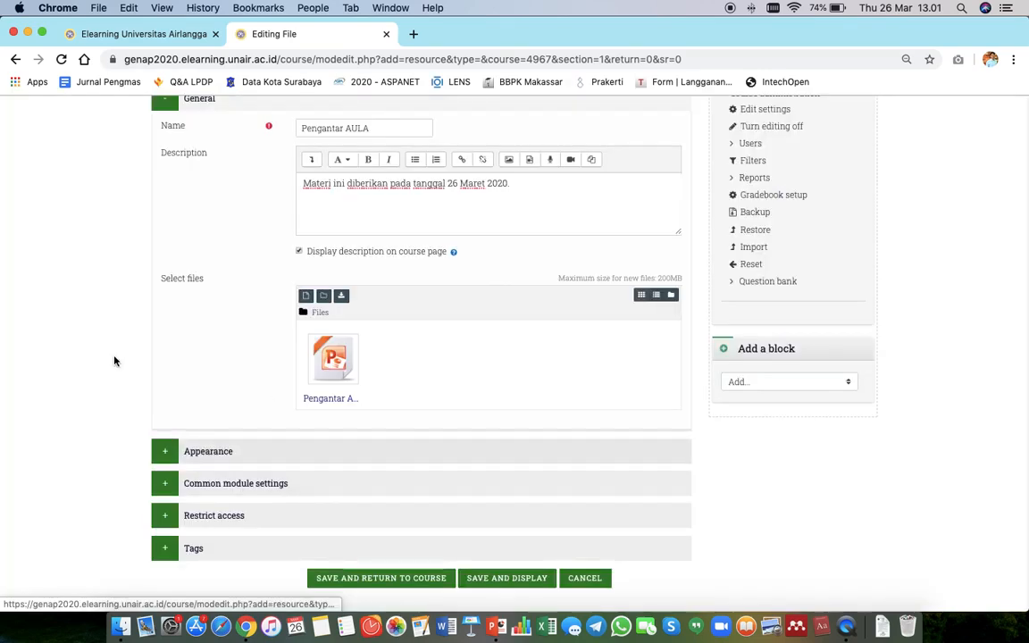
Step: Expand the resource's Appearance settings and choose Automatic as the display option
{"action": "scroll", "coordinate": [71, 338], "scroll_direction": "down", "scroll_amount": 1}
{"action": "left_click", "coordinate": [244, 413]}
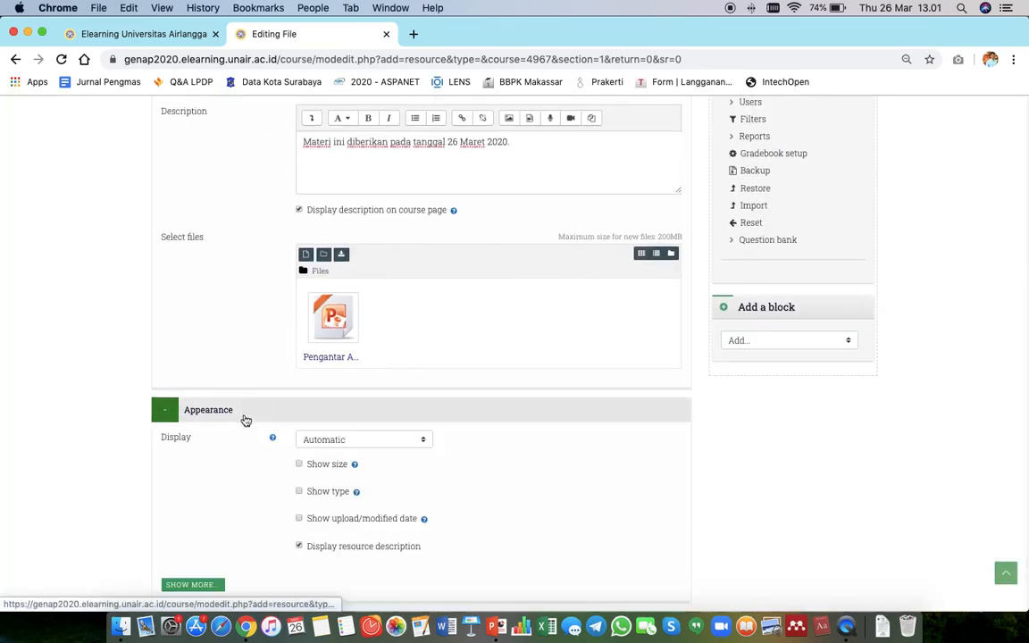
{"action": "scroll", "coordinate": [125, 409], "scroll_direction": "down", "scroll_amount": 2}
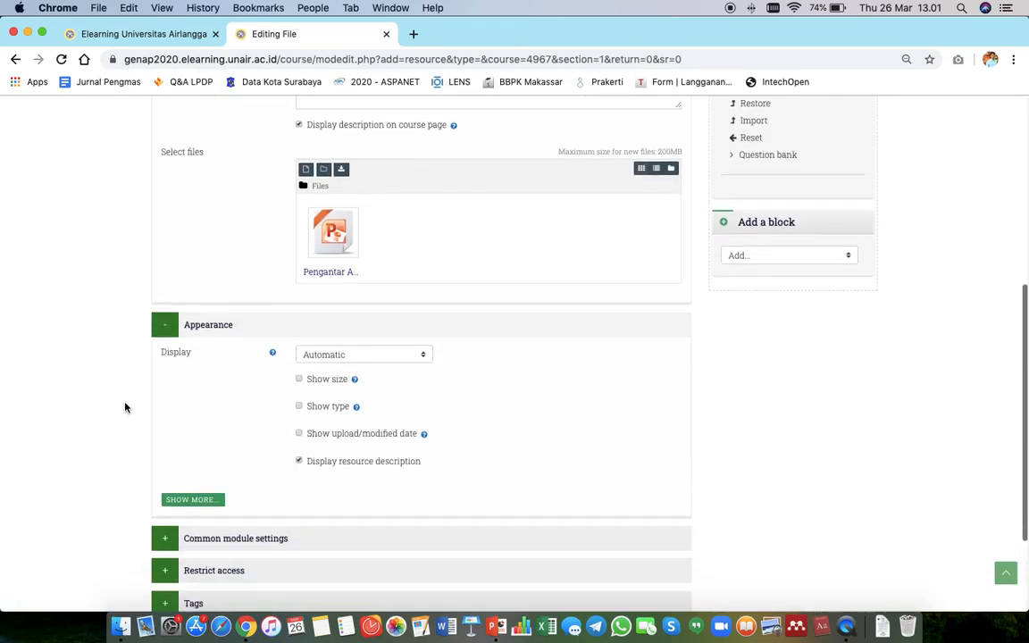
{"action": "left_click", "coordinate": [377, 359]}
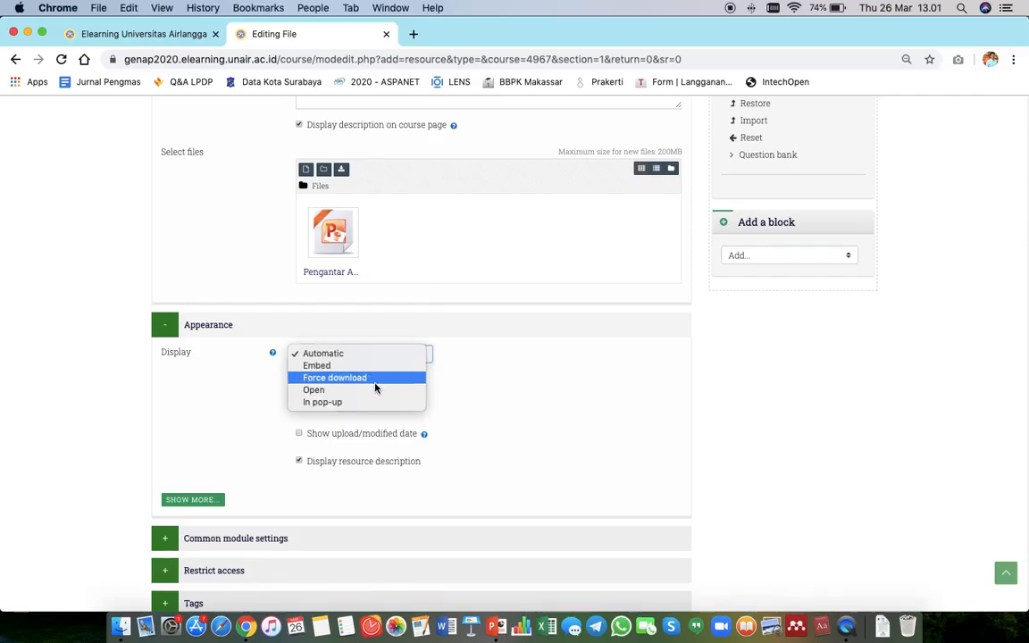
{"action": "left_click", "coordinate": [403, 355]}
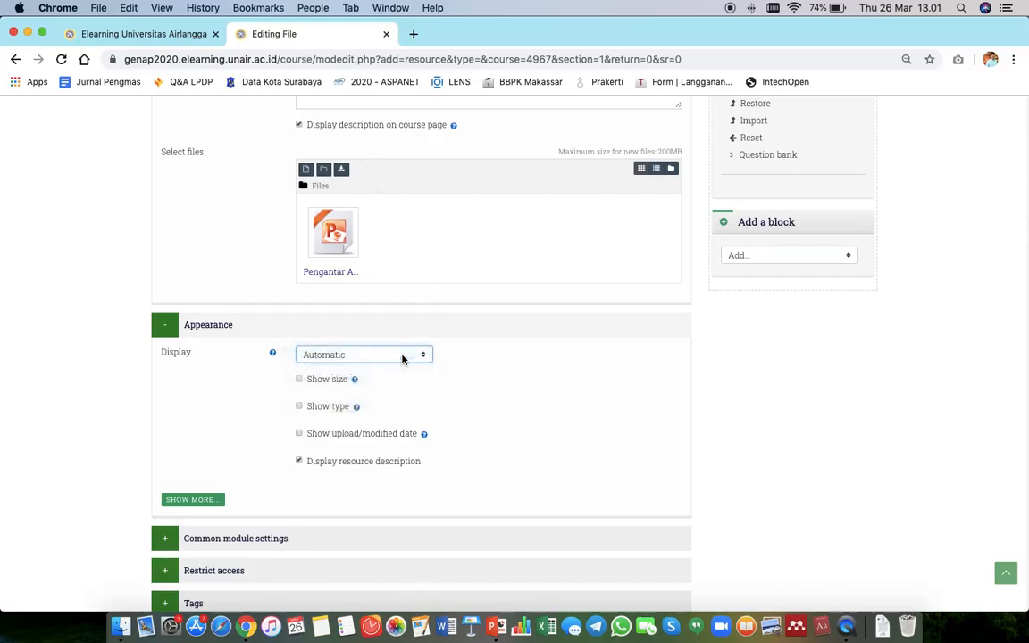
Step: Expand the Common module settings and choose Show on course page as the resource's availability
{"action": "scroll", "coordinate": [402, 357], "scroll_direction": "down", "scroll_amount": 1}
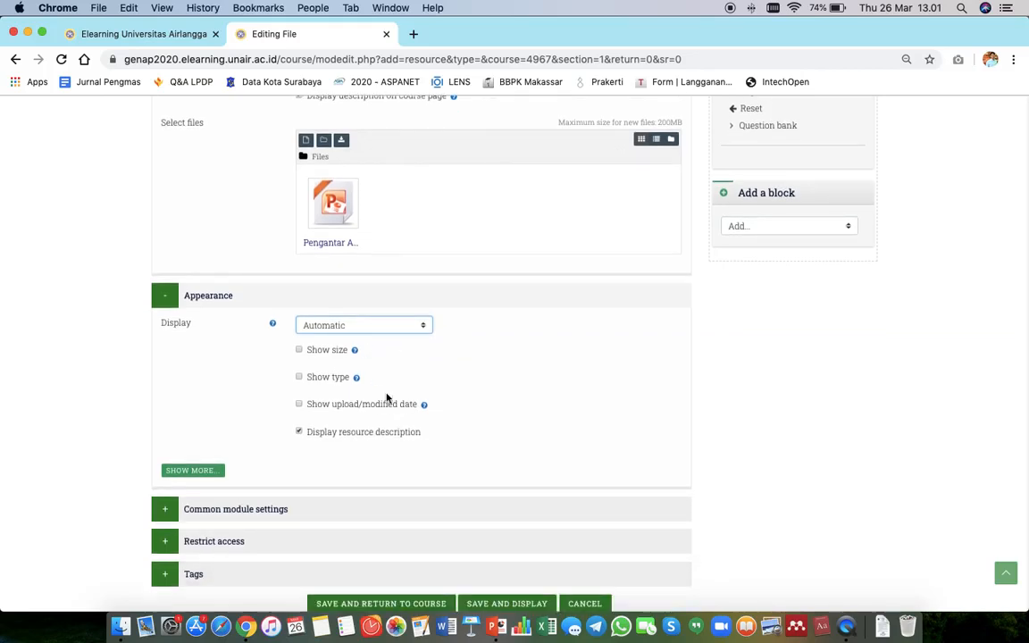
{"action": "scroll", "coordinate": [393, 395], "scroll_direction": "down", "scroll_amount": 1}
{"action": "left_click", "coordinate": [254, 479]}
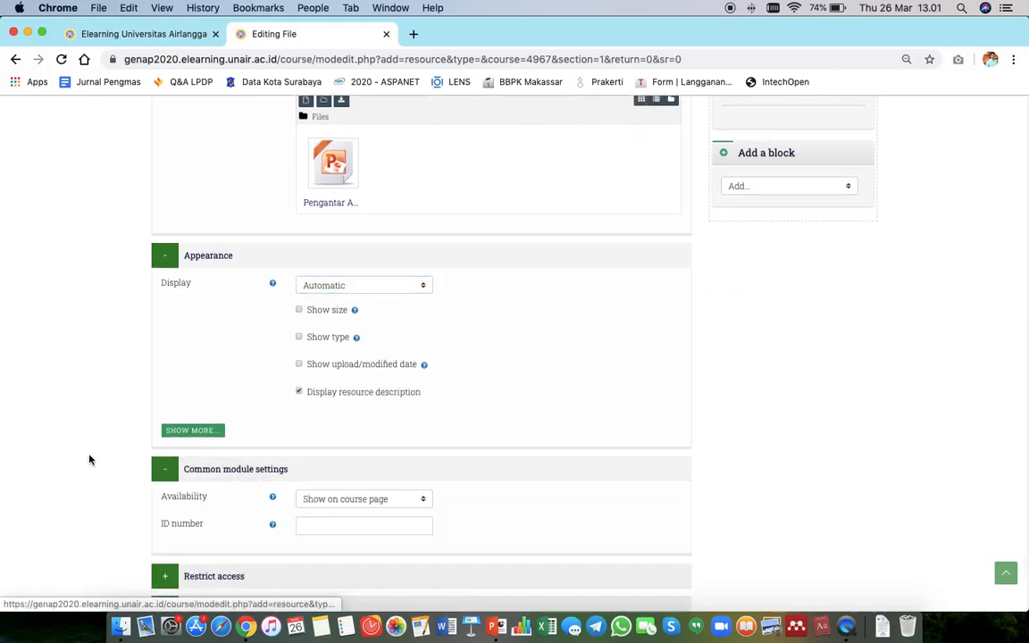
{"action": "scroll", "coordinate": [89, 459], "scroll_direction": "down", "scroll_amount": 2}
{"action": "left_click", "coordinate": [357, 417]}
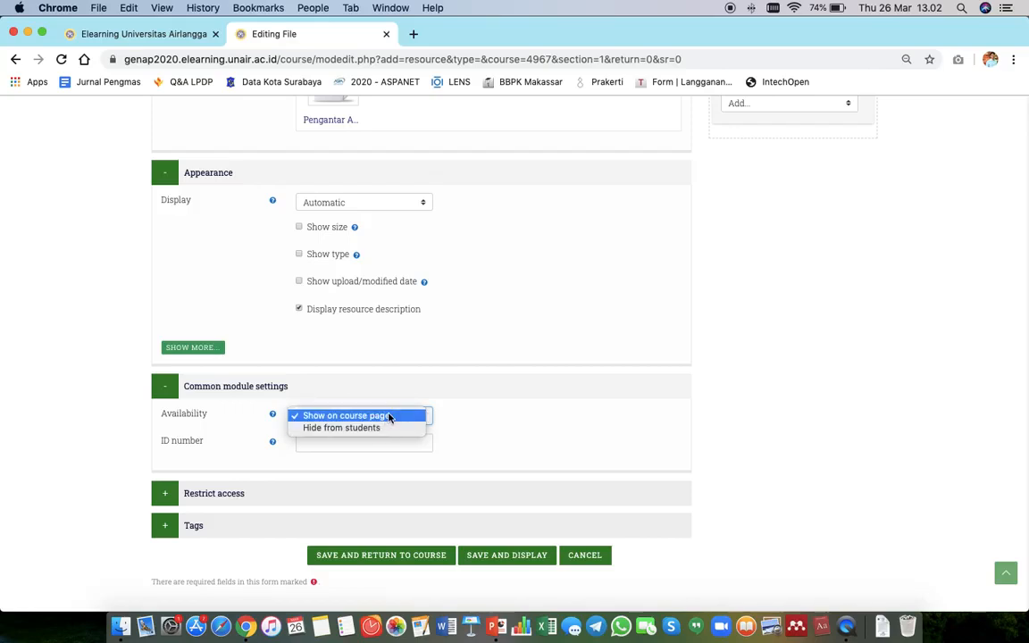
{"action": "left_click", "coordinate": [388, 416]}
{"action": "left_click", "coordinate": [386, 417]}
{"action": "left_click", "coordinate": [386, 417]}
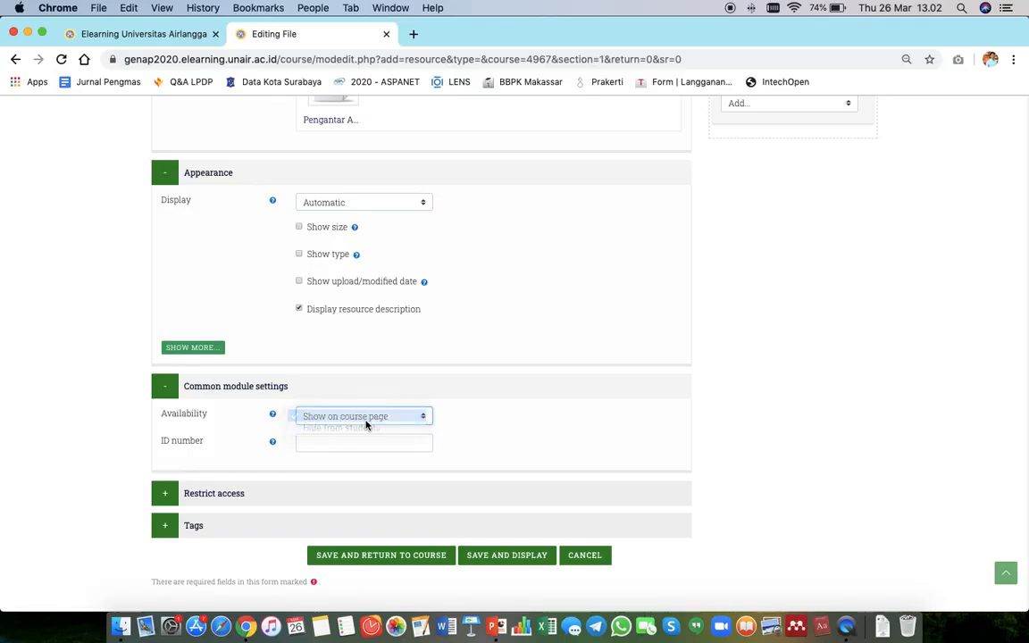
Step: Expand the Restrict access and Tags settings for review, and save and display the file resource
{"action": "left_click", "coordinate": [266, 497]}
{"action": "scroll", "coordinate": [266, 497], "scroll_direction": "down", "scroll_amount": 3}
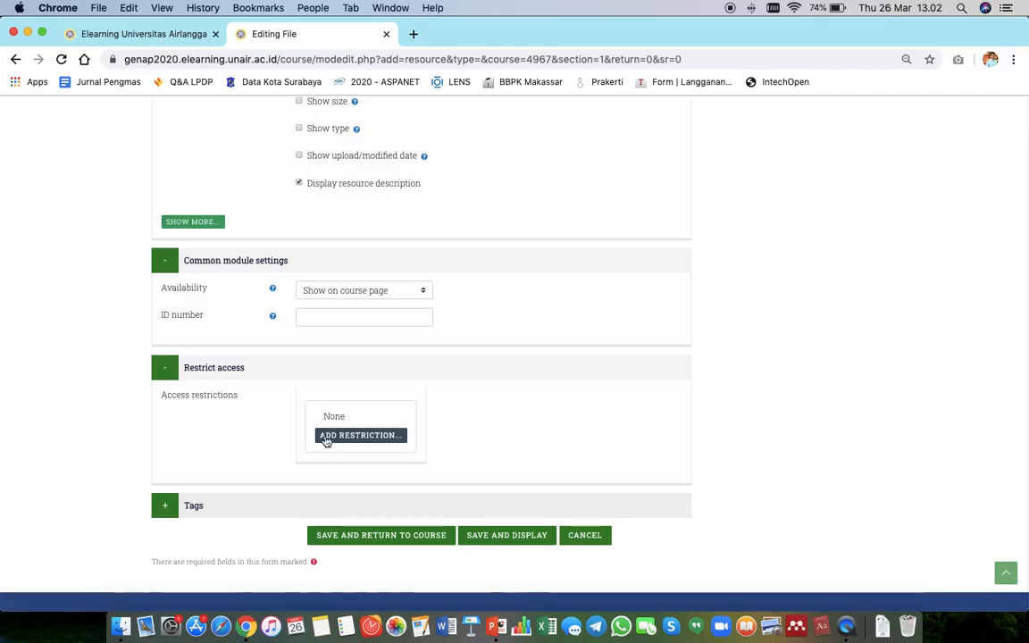
{"action": "left_click", "coordinate": [260, 508]}
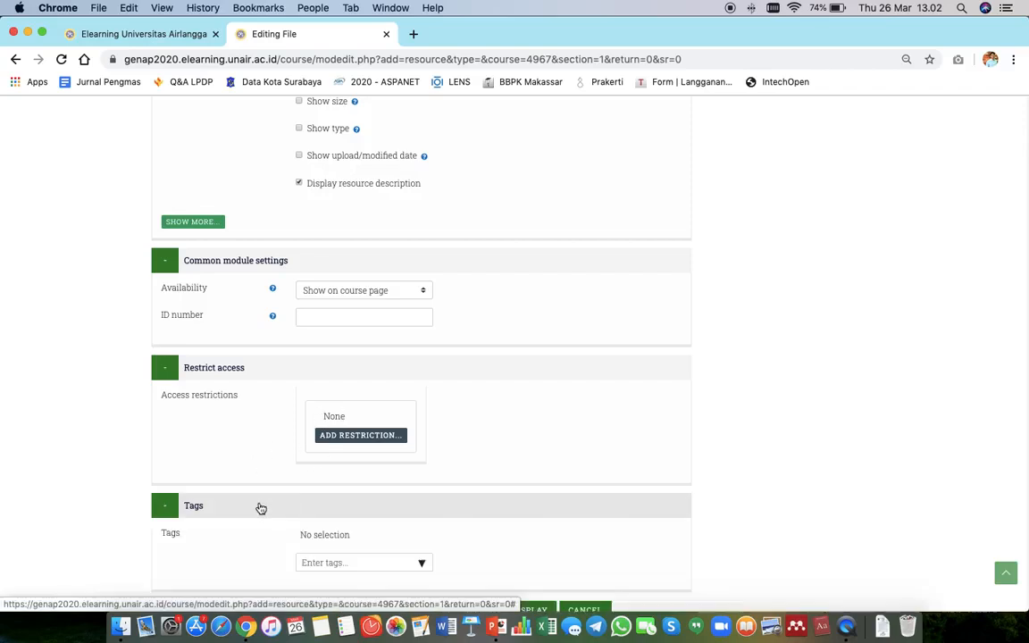
{"action": "scroll", "coordinate": [100, 499], "scroll_direction": "down", "scroll_amount": 2}
{"action": "scroll", "coordinate": [100, 499], "scroll_direction": "down", "scroll_amount": 1}
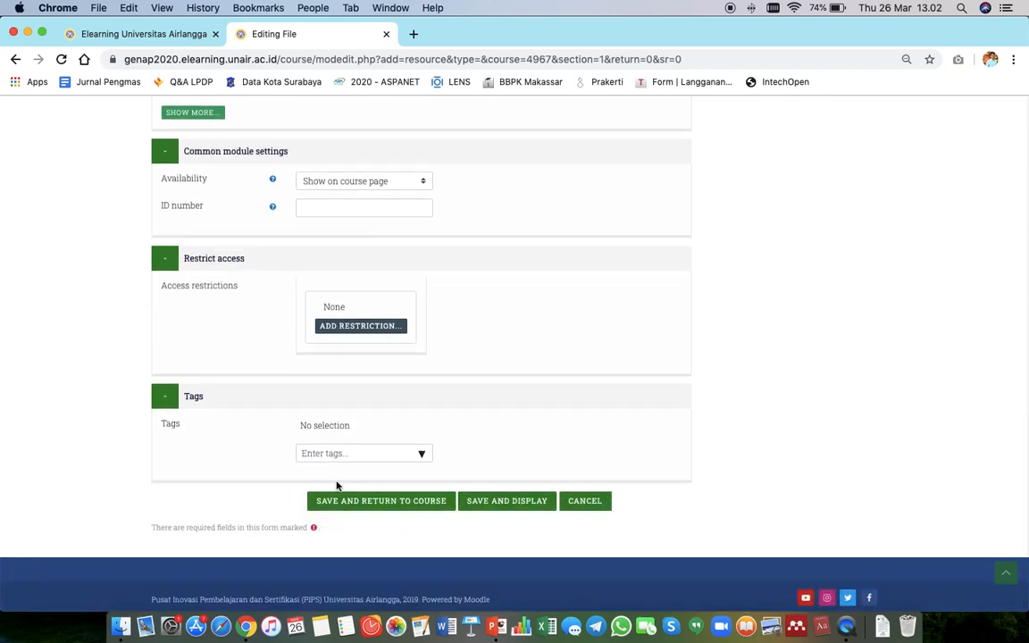
{"action": "left_click", "coordinate": [501, 502]}
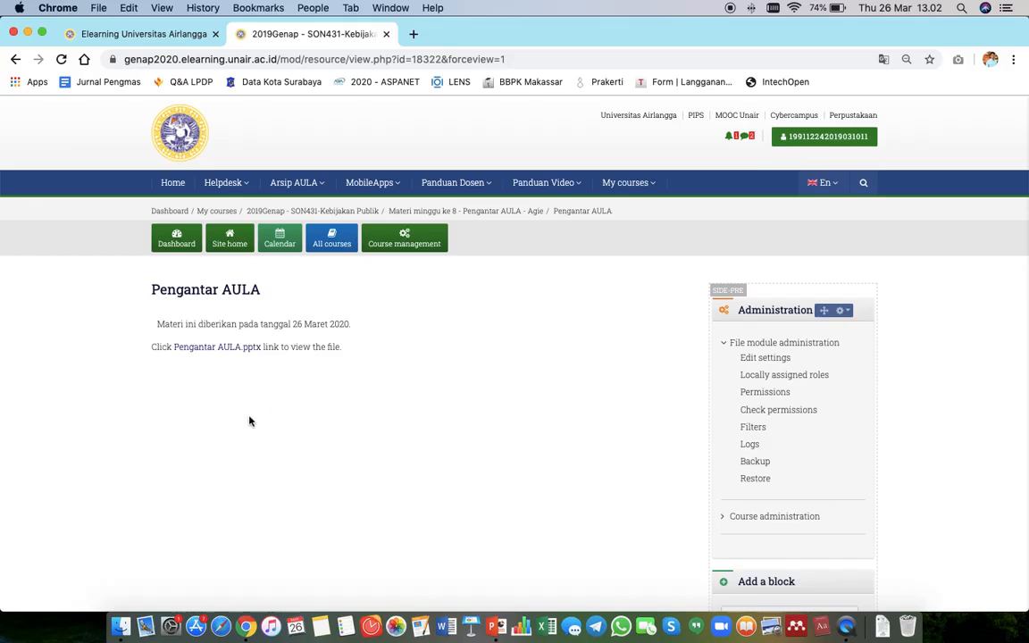
Step: Return to the SON431-Kebijakan Publik course page, test the Pengantar AULA resource by downloading it, and dismiss the download bar
{"action": "left_click", "coordinate": [331, 214]}
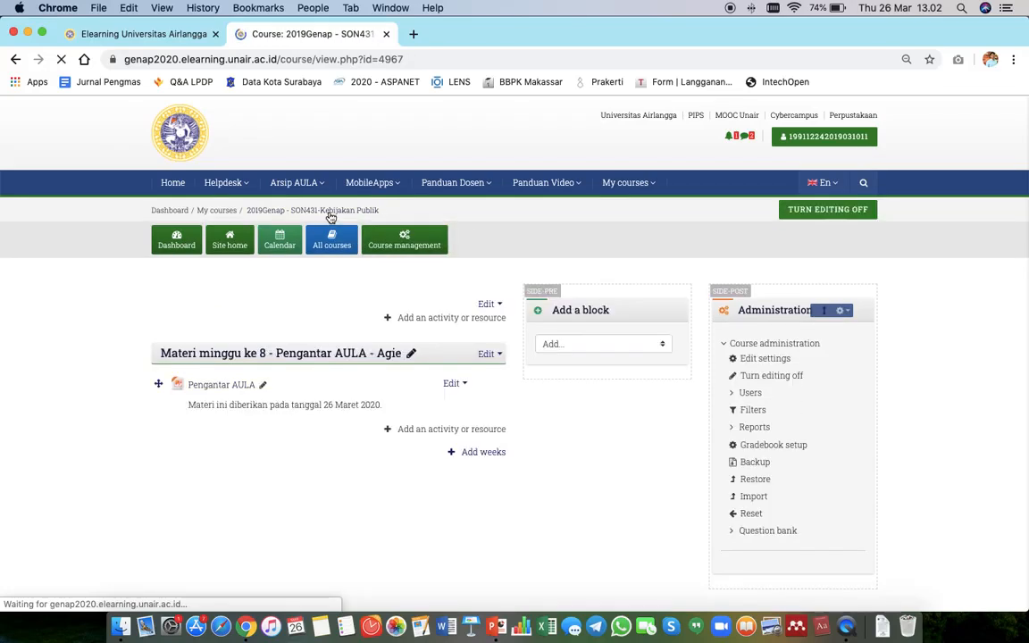
{"action": "scroll", "coordinate": [234, 571], "scroll_direction": "down", "scroll_amount": 2}
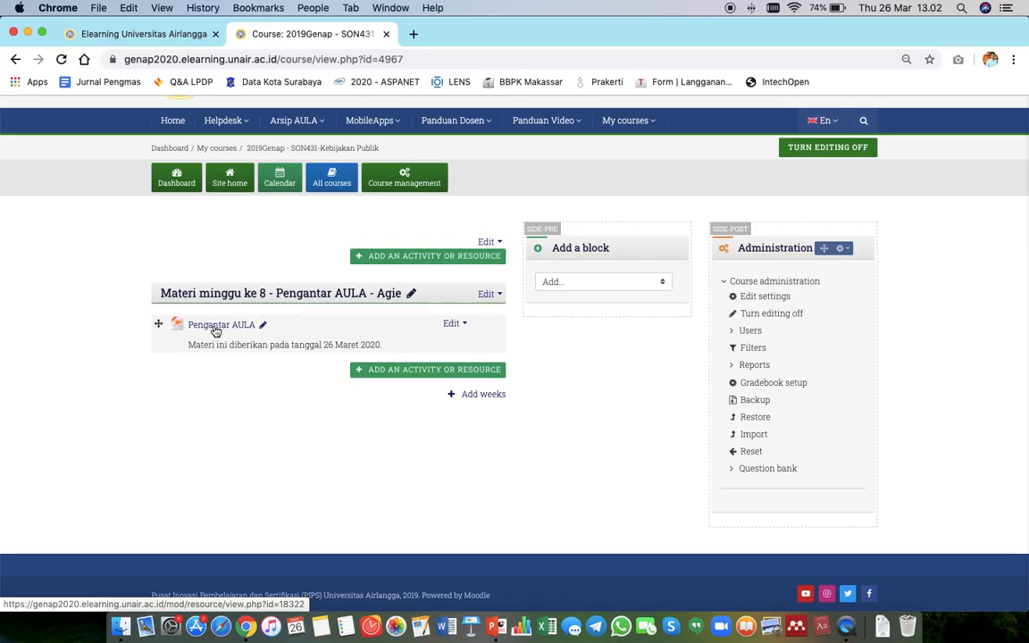
{"action": "left_click", "coordinate": [214, 327]}
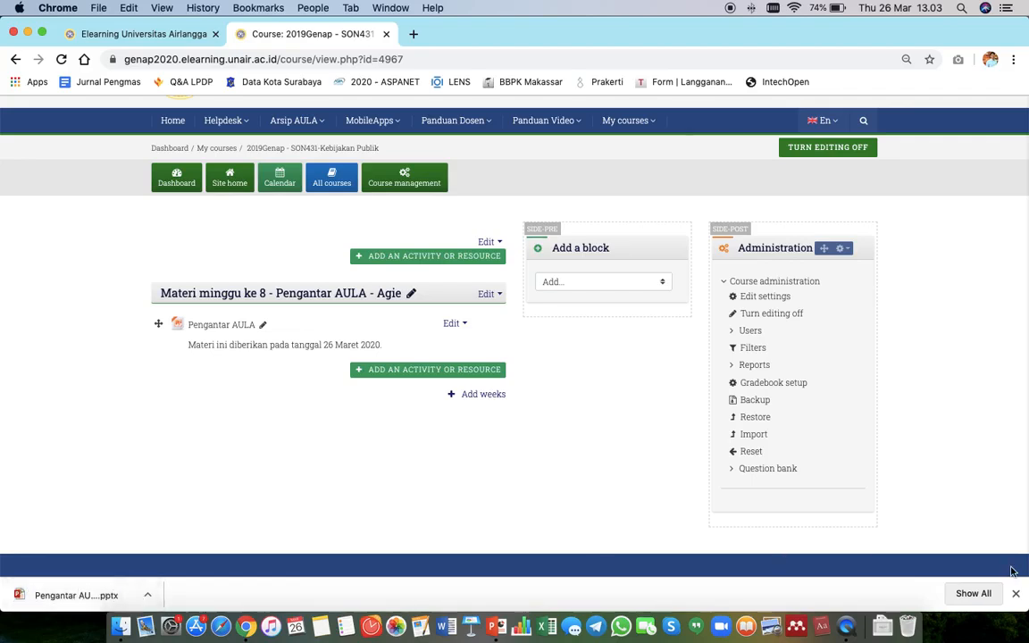
{"action": "left_click", "coordinate": [1016, 594]}
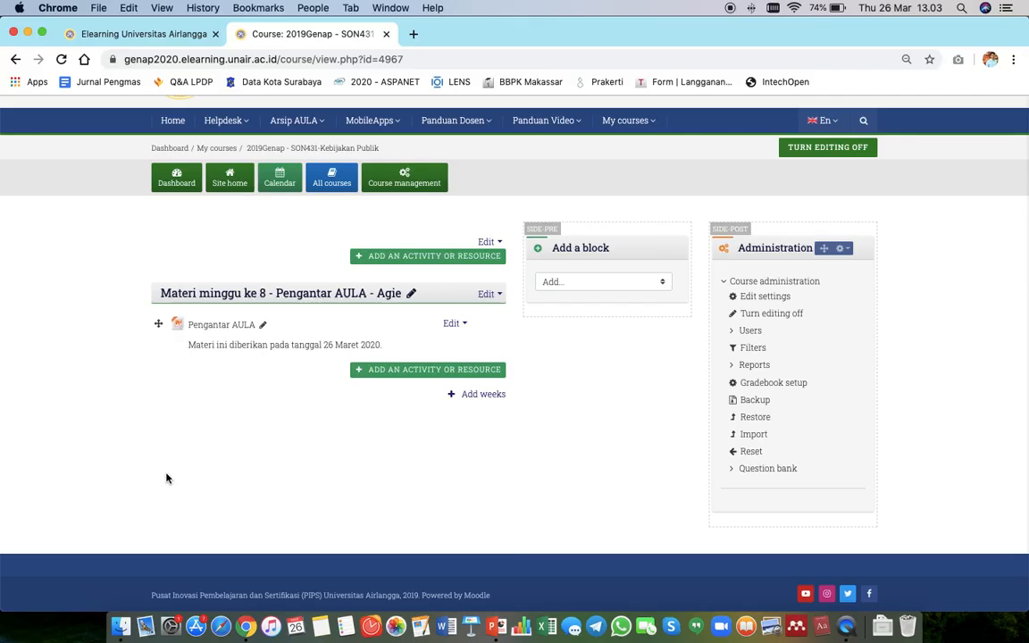
Step: Add a new Folder resource to the week 8 Pengantar AULA section of the course
{"action": "left_click", "coordinate": [423, 375]}
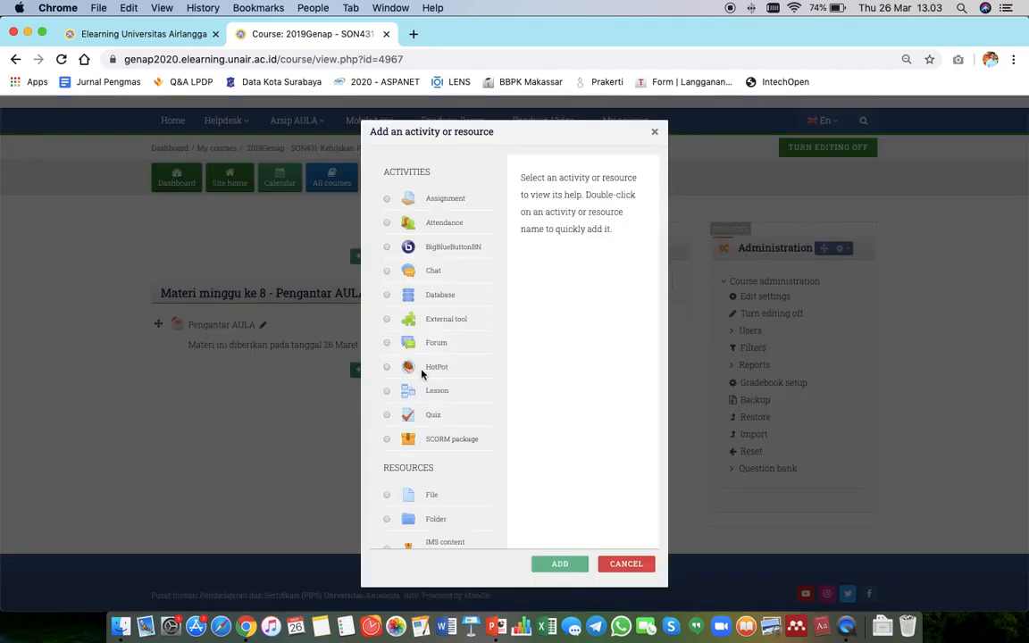
{"action": "scroll", "coordinate": [447, 316], "scroll_direction": "down", "scroll_amount": 3}
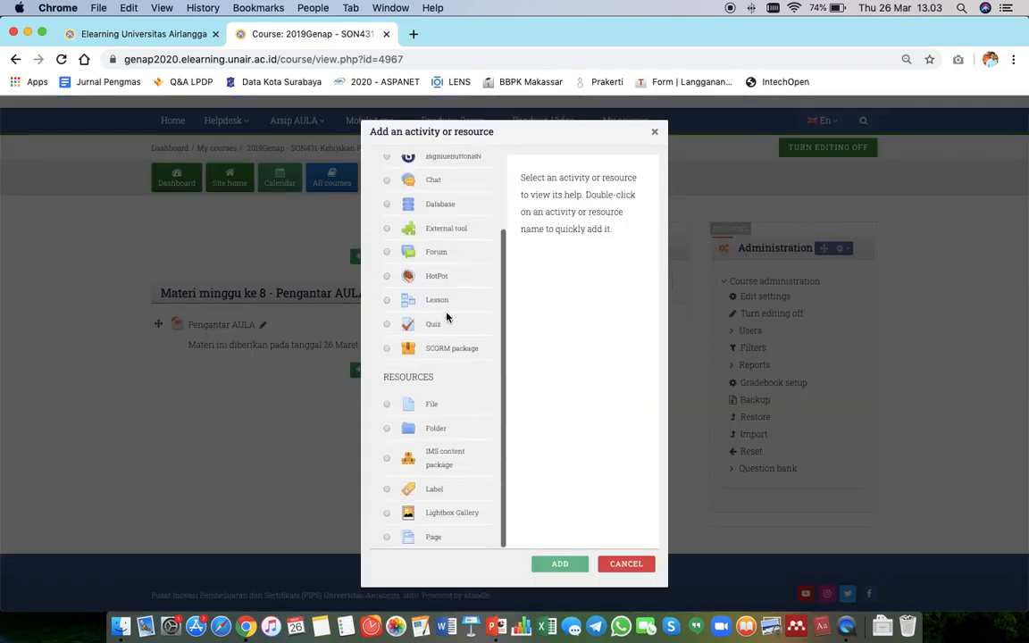
{"action": "left_click", "coordinate": [386, 430]}
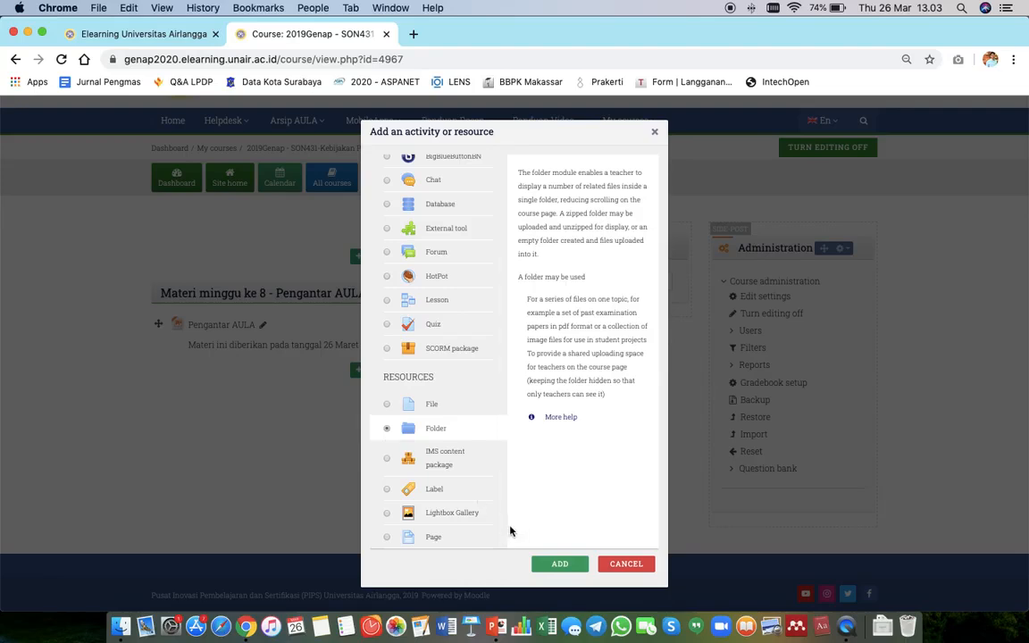
{"action": "left_click", "coordinate": [544, 571]}
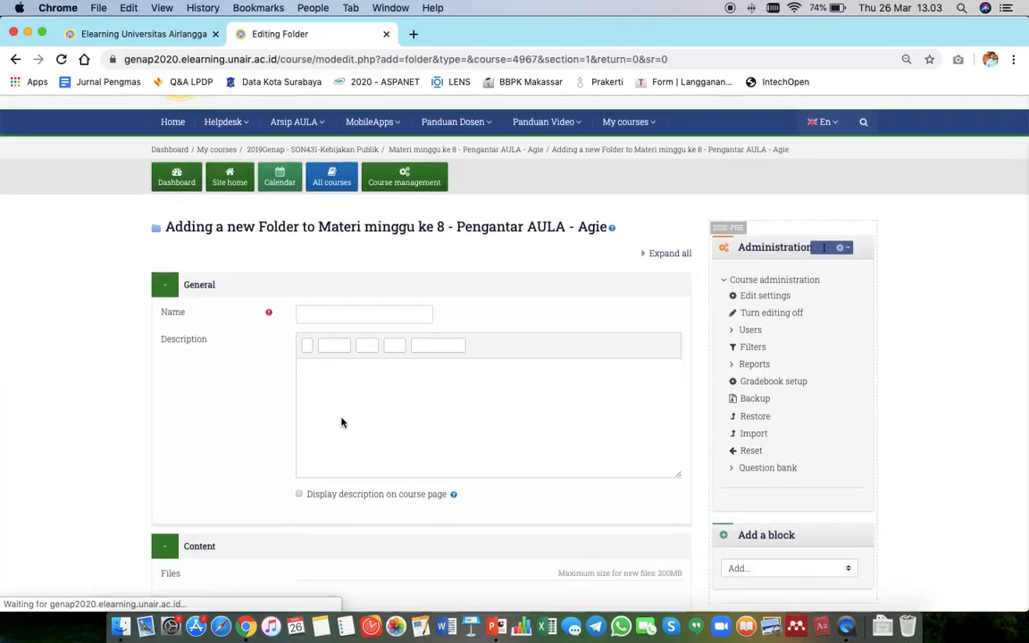
Step: Name the new folder resource "Pengatar AULA Folder"
{"action": "scroll", "coordinate": [341, 422], "scroll_direction": "down", "scroll_amount": 3}
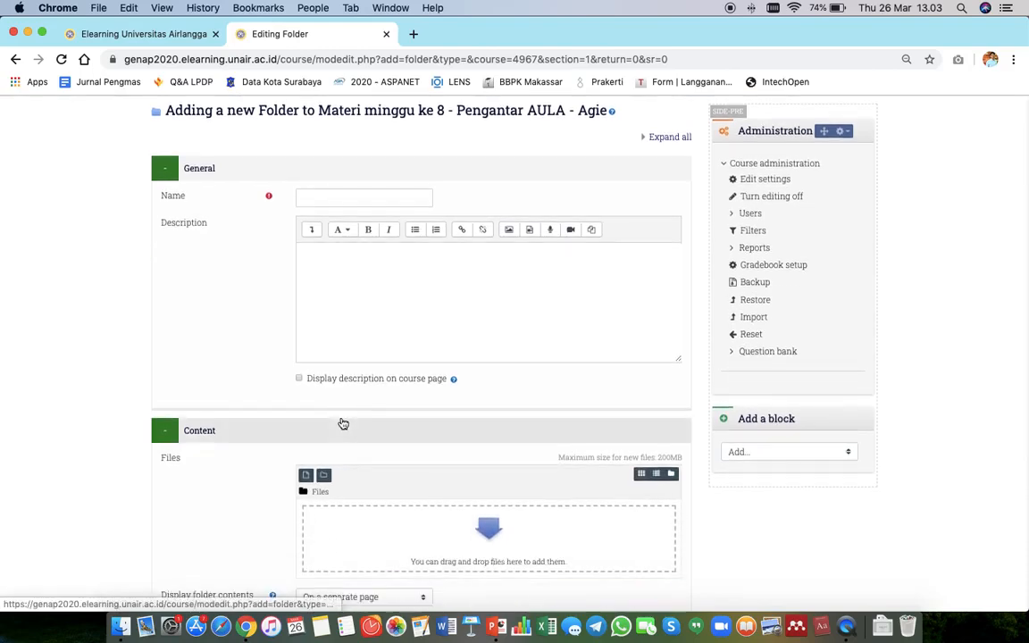
{"action": "left_click", "coordinate": [346, 202]}
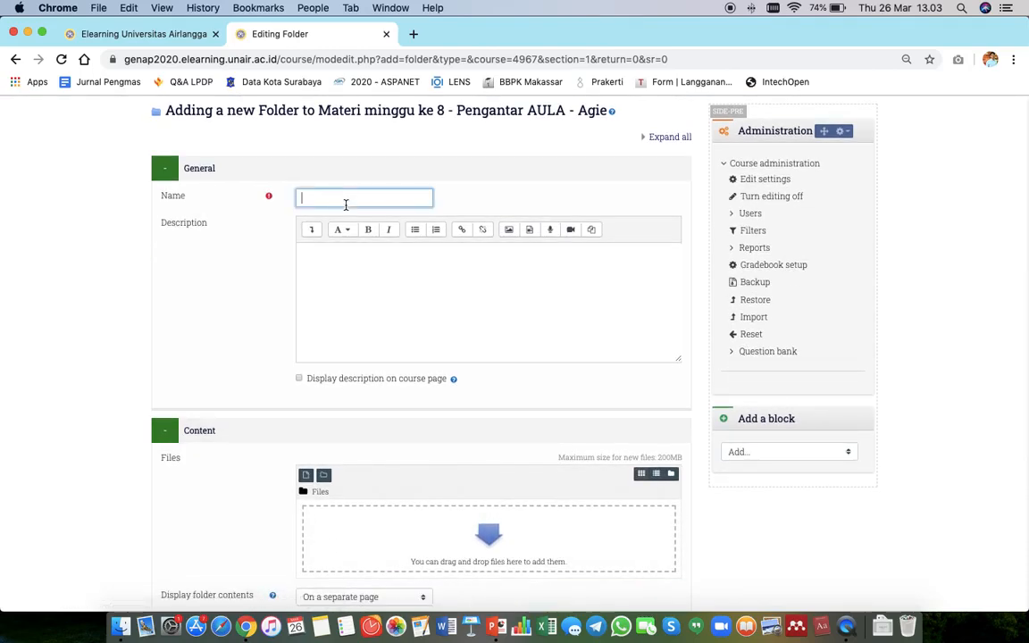
{"action": "type", "text": "P"}
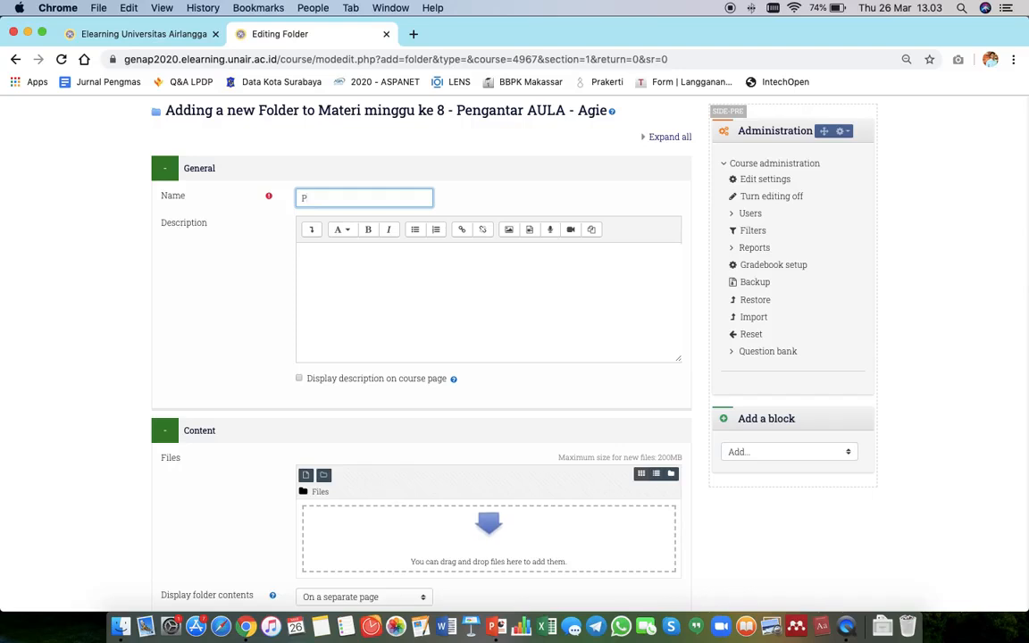
{"action": "type", "text": "engatar AU"}
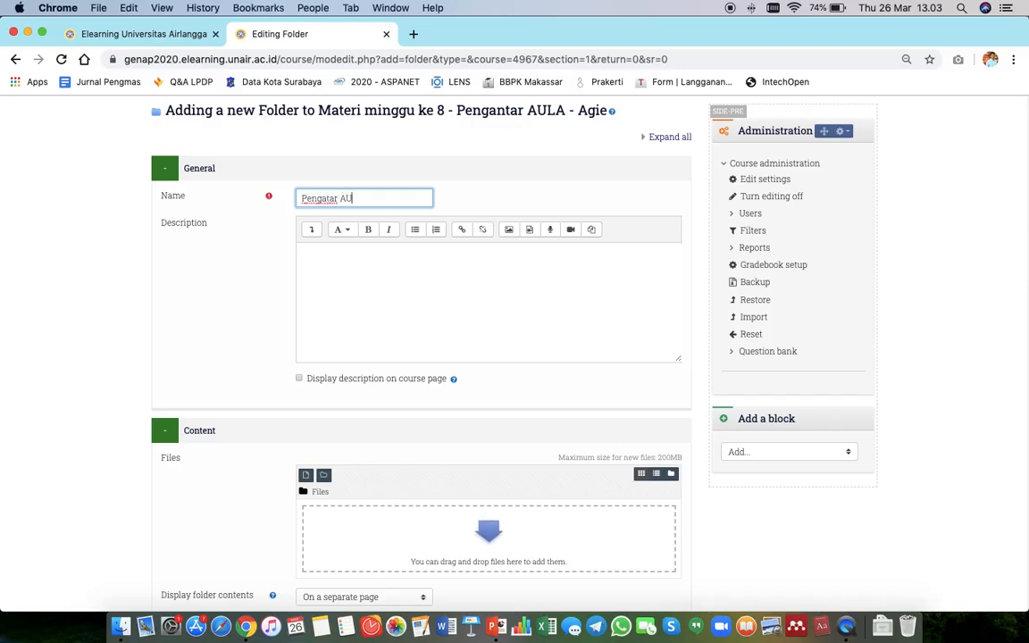
{"action": "type", "text": "LA Folder"}
Step: Enable displaying the folder's description on the course page and enter "Materi ini diberikan pada tanggal 26 Maret 2020" as the description
{"action": "left_click", "coordinate": [300, 378]}
{"action": "left_click", "coordinate": [395, 292]}
{"action": "type", "text": "Materi"}
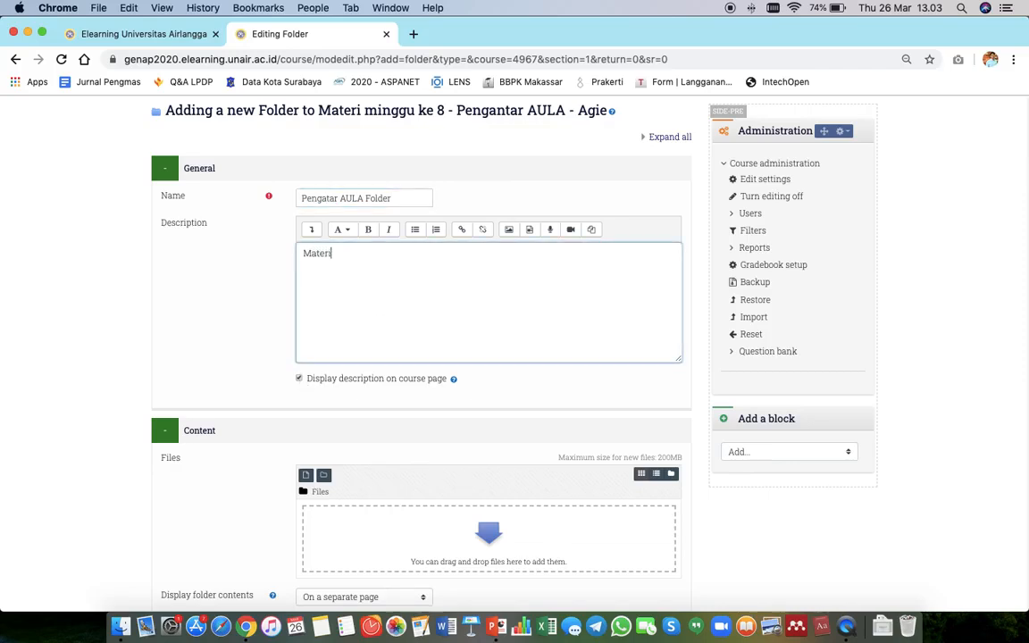
{"action": "type", "text": " ini diberikan "}
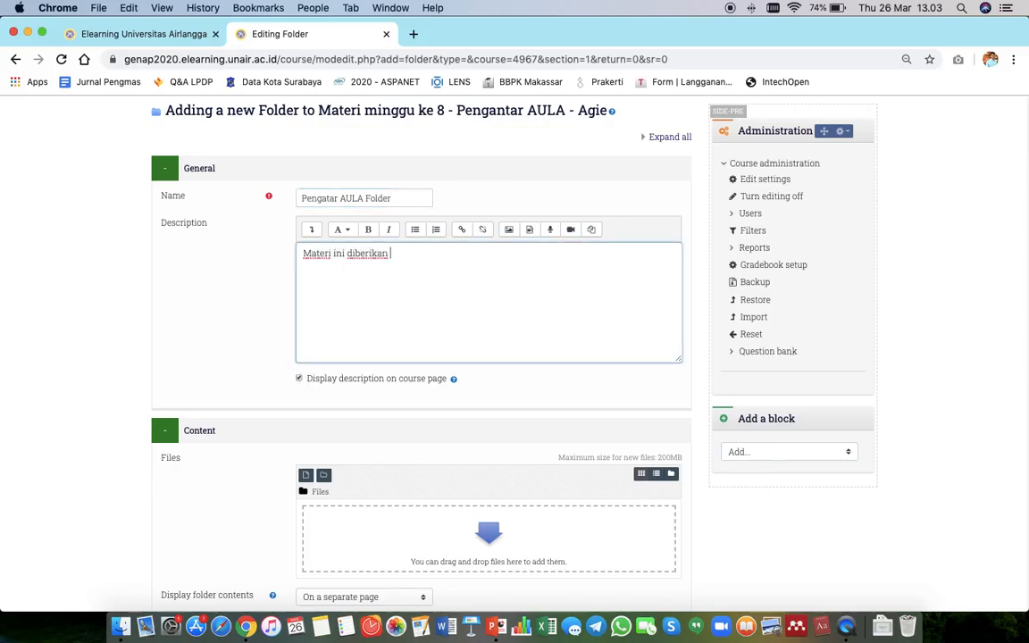
{"action": "type", "text": "pada tanggal 26 Maret 2020"}
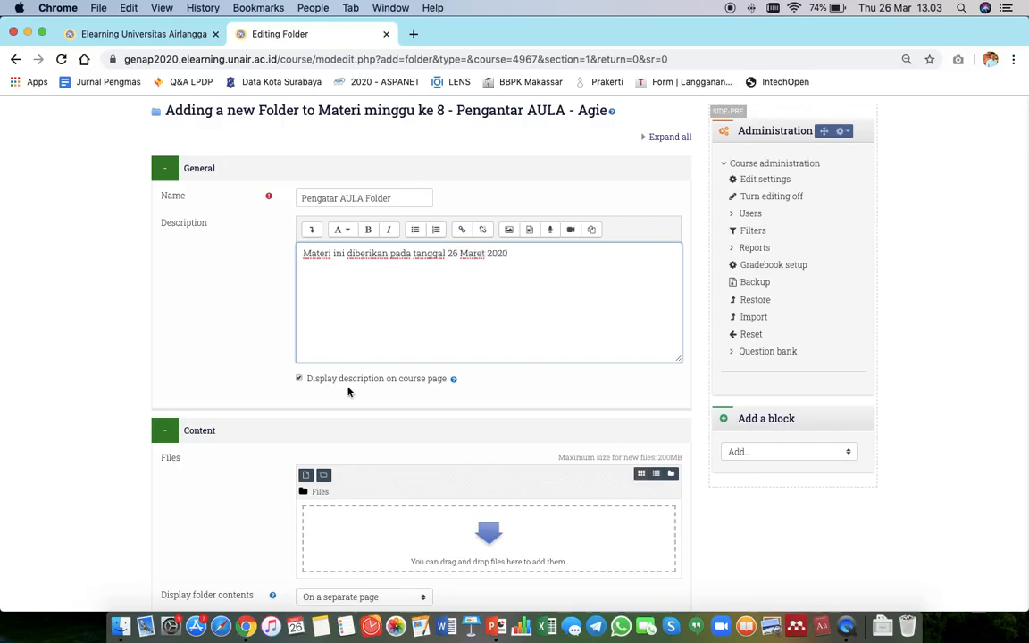
Step: Add Contoh Materi Kuliah.pptx, Lingkungan Hidup dan Kapitalisme.pdf and Mengukur Kesejahteraan.pdf from Finder's Tutorial AULA folder to the folder resource's files
{"action": "scroll", "coordinate": [348, 392], "scroll_direction": "down", "scroll_amount": 3}
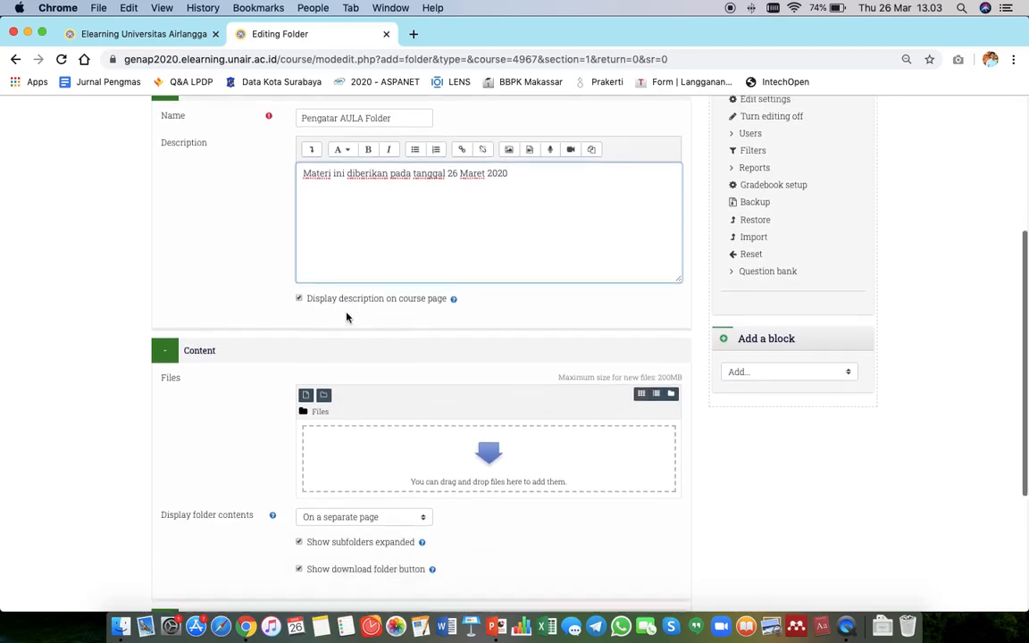
{"action": "scroll", "coordinate": [331, 308], "scroll_direction": "down", "scroll_amount": 3}
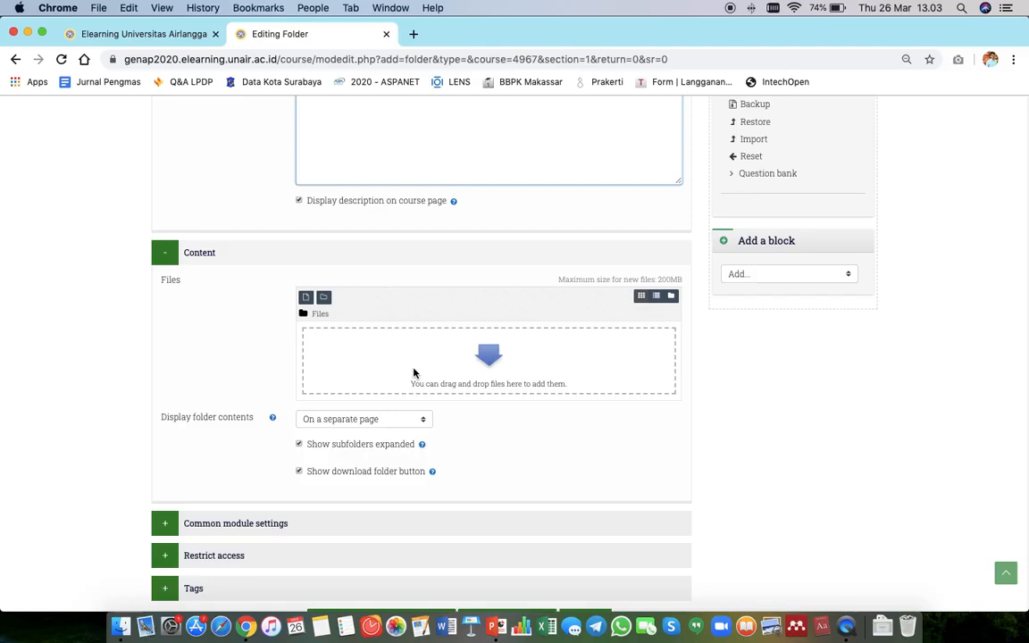
{"action": "left_click", "coordinate": [305, 299]}
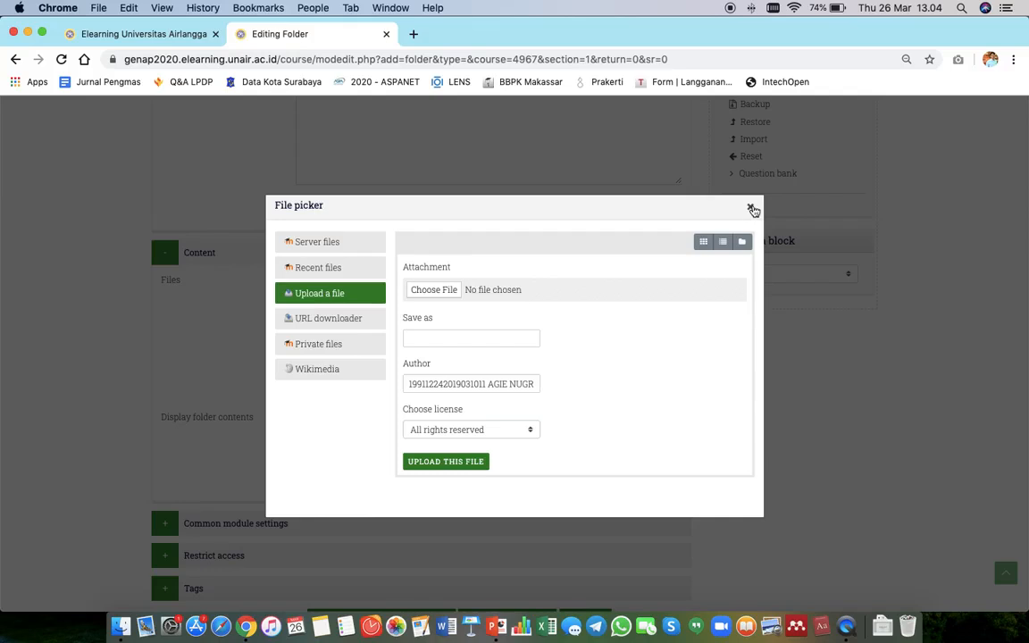
{"action": "left_click", "coordinate": [749, 206]}
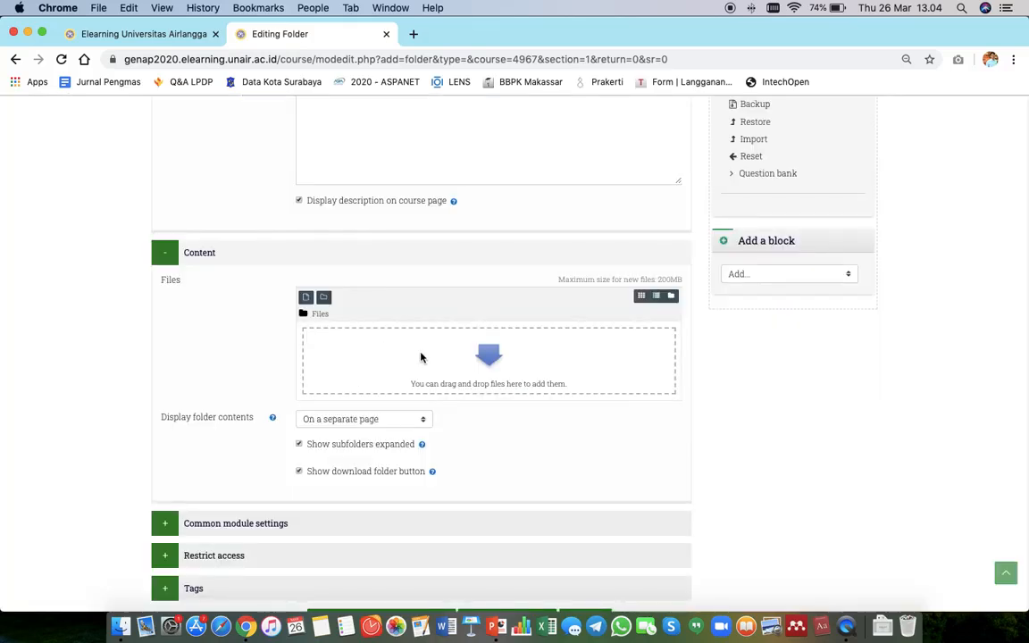
{"action": "key", "text": "super+Tab"}
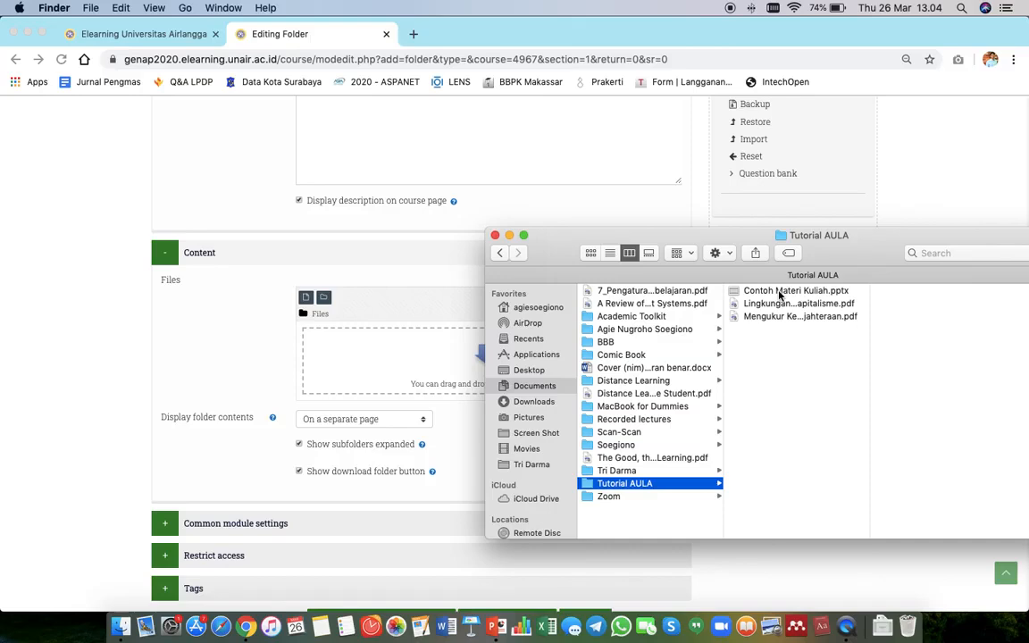
{"action": "left_click", "coordinate": [780, 292]}
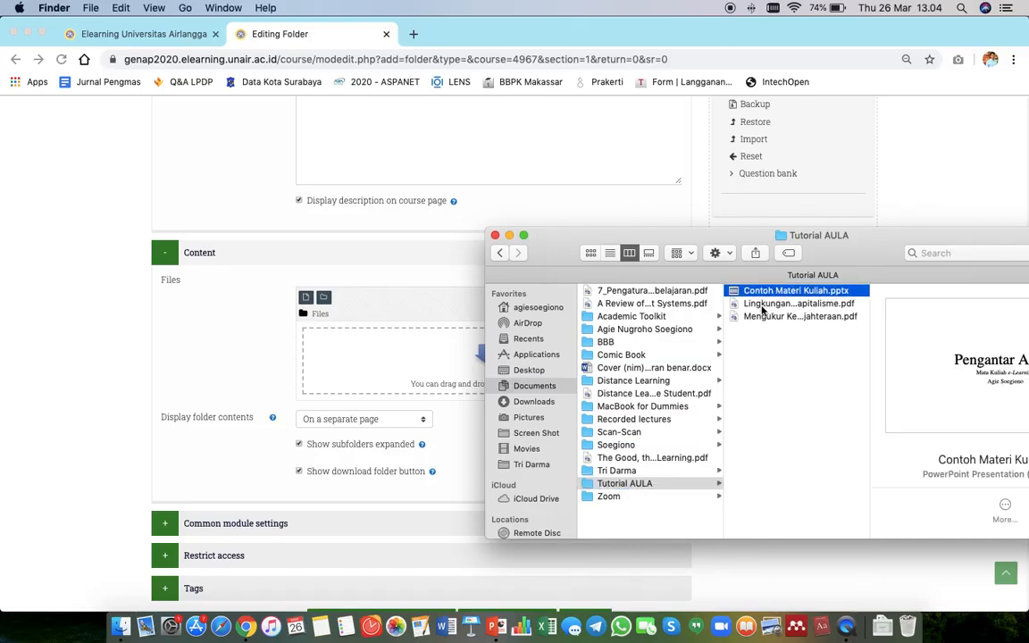
{"action": "left_click", "coordinate": [762, 304], "text": "shift"}
{"action": "left_click", "coordinate": [761, 316], "text": "shift"}
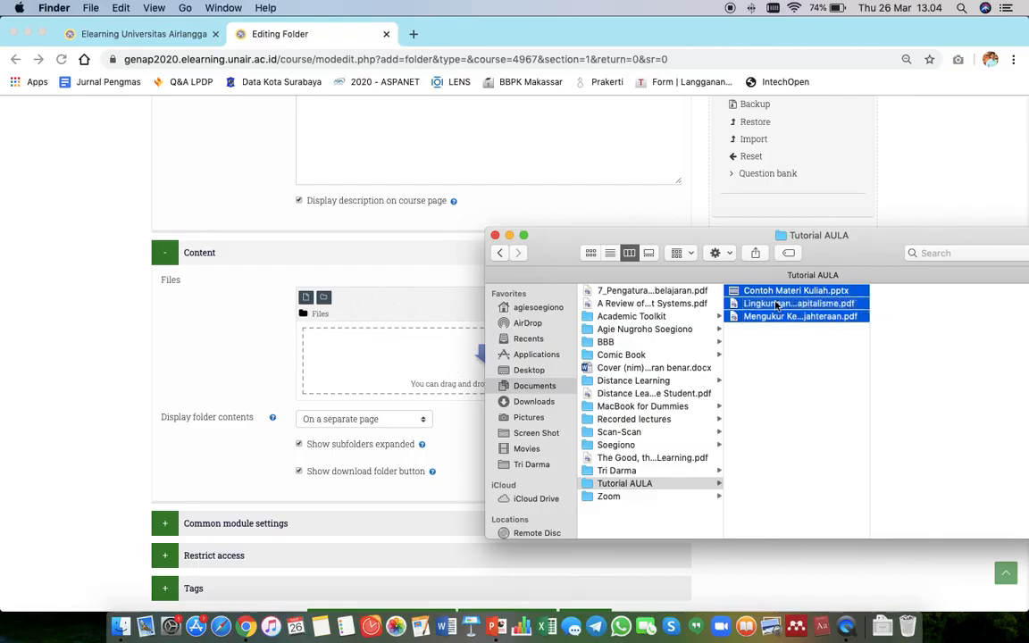
{"action": "left_click_drag", "start_coordinate": [777, 307], "coordinate": [405, 357]}
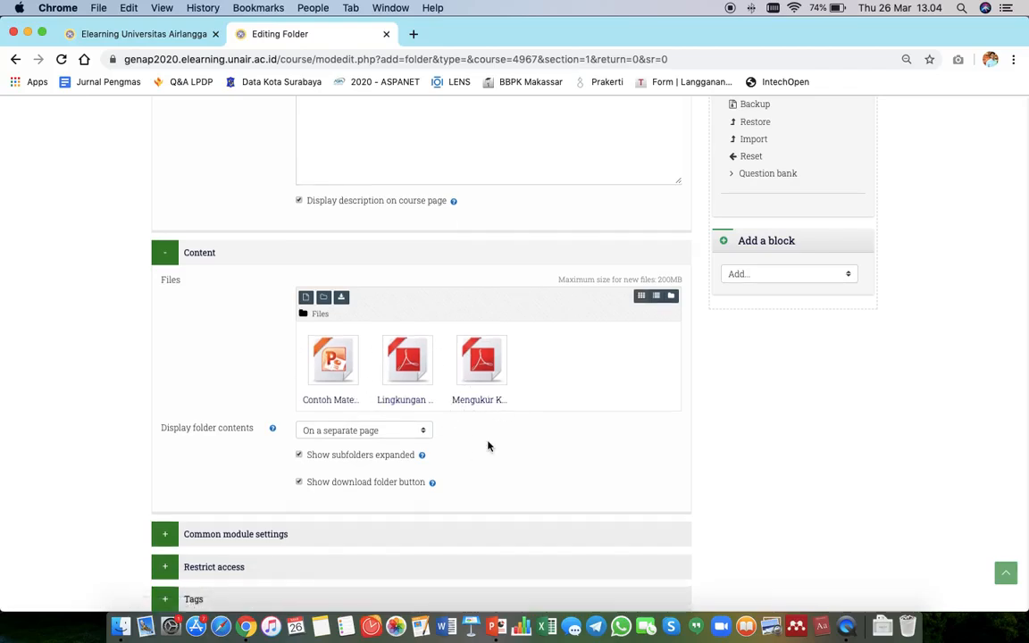
Step: Save and display the folder resource, and return to the SON431-Kebijakan Publik course page
{"action": "scroll", "coordinate": [488, 446], "scroll_direction": "down", "scroll_amount": 1}
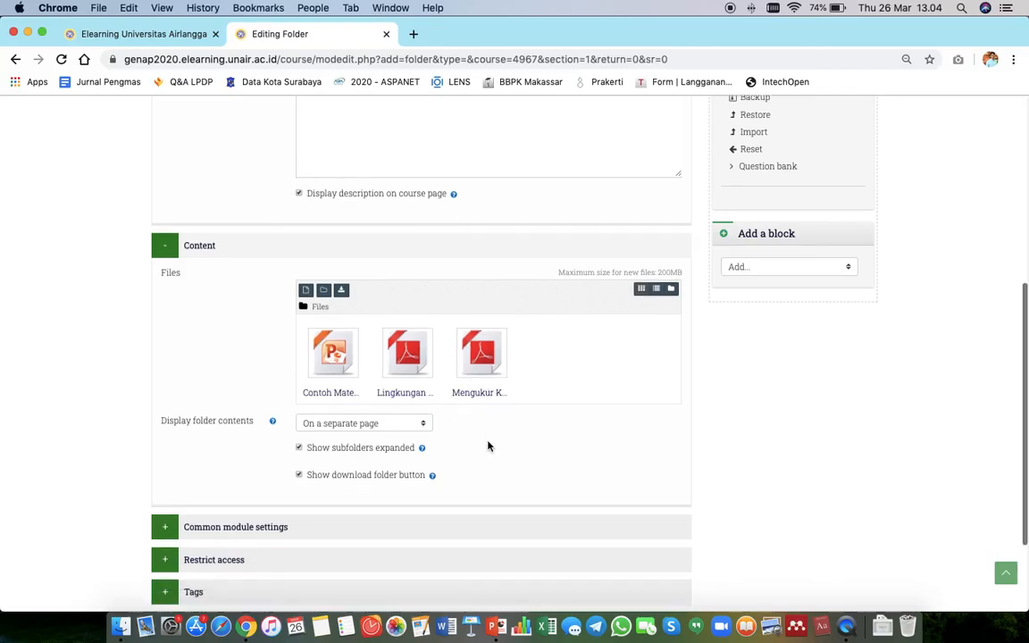
{"action": "scroll", "coordinate": [488, 446], "scroll_direction": "down", "scroll_amount": 3}
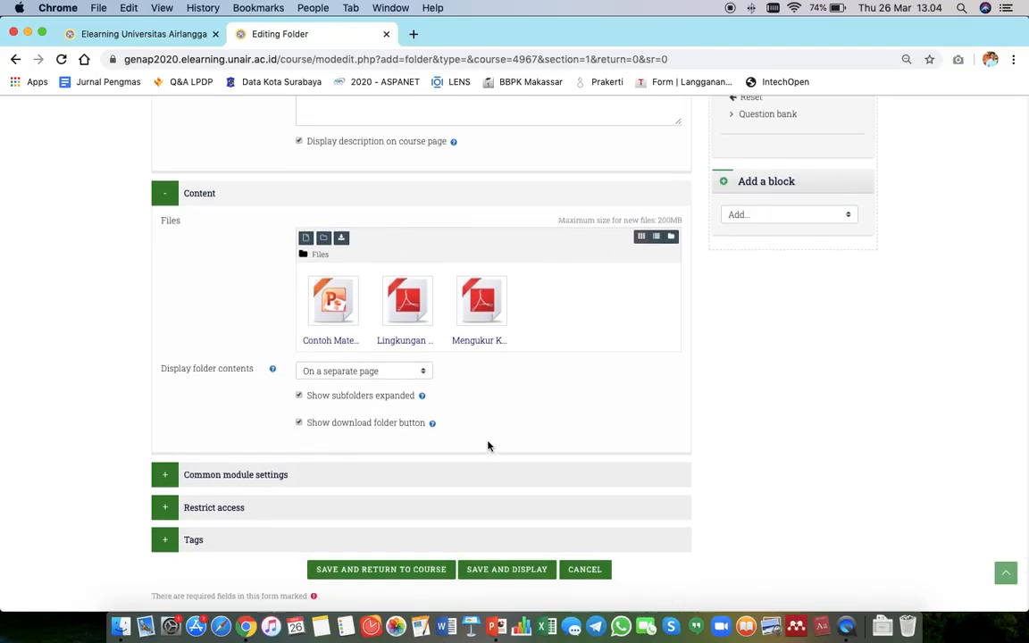
{"action": "scroll", "coordinate": [487, 445], "scroll_direction": "down", "scroll_amount": 3}
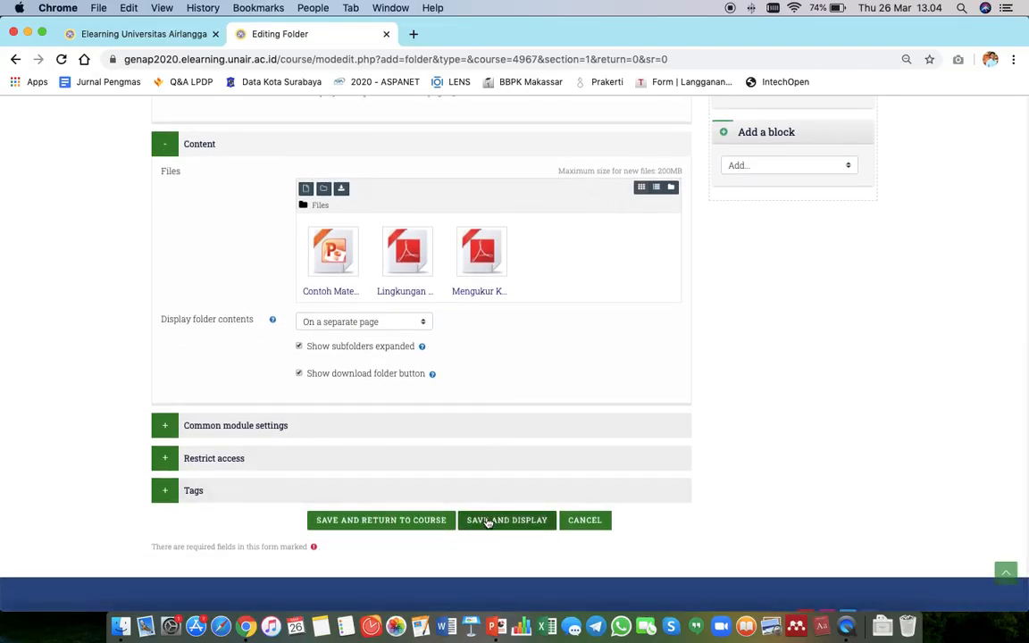
{"action": "left_click", "coordinate": [487, 521]}
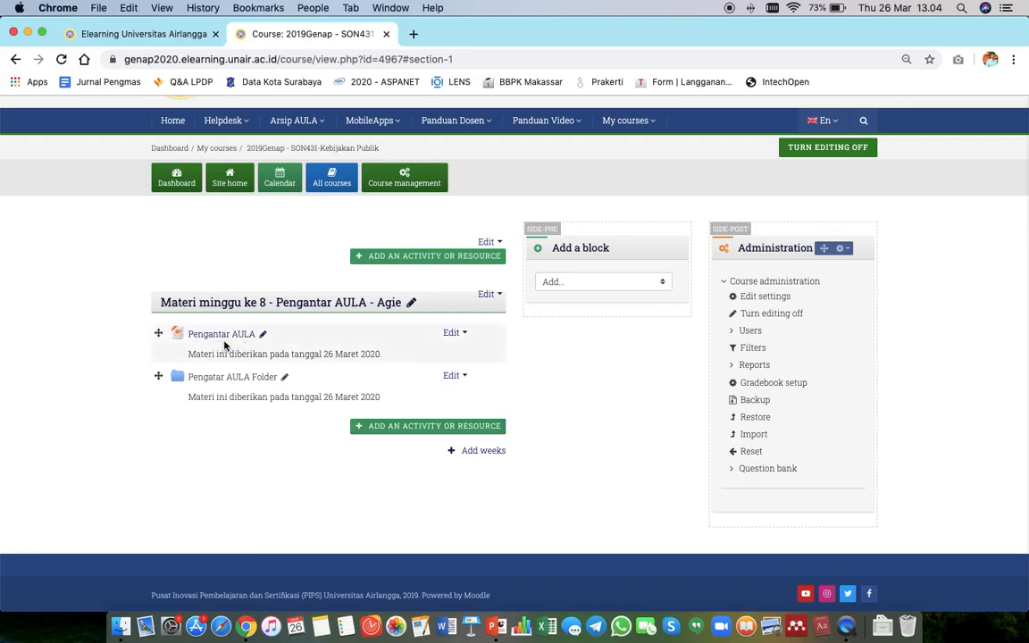
Step: Review the File and Folder resource types and their descriptions for the week 8 section without adding either one
{"action": "left_click", "coordinate": [406, 426]}
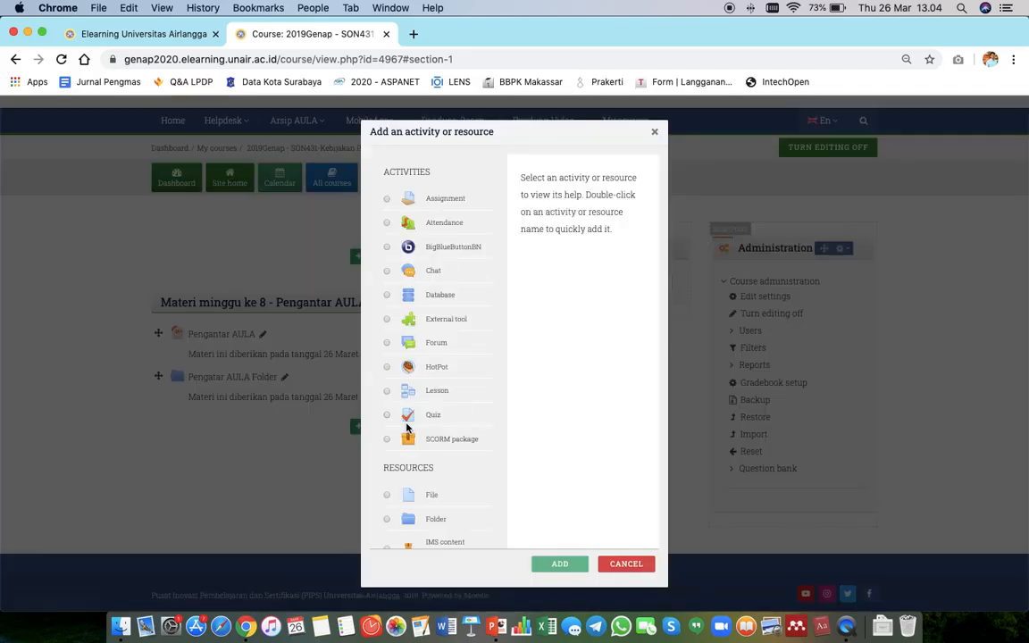
{"action": "left_click", "coordinate": [402, 496]}
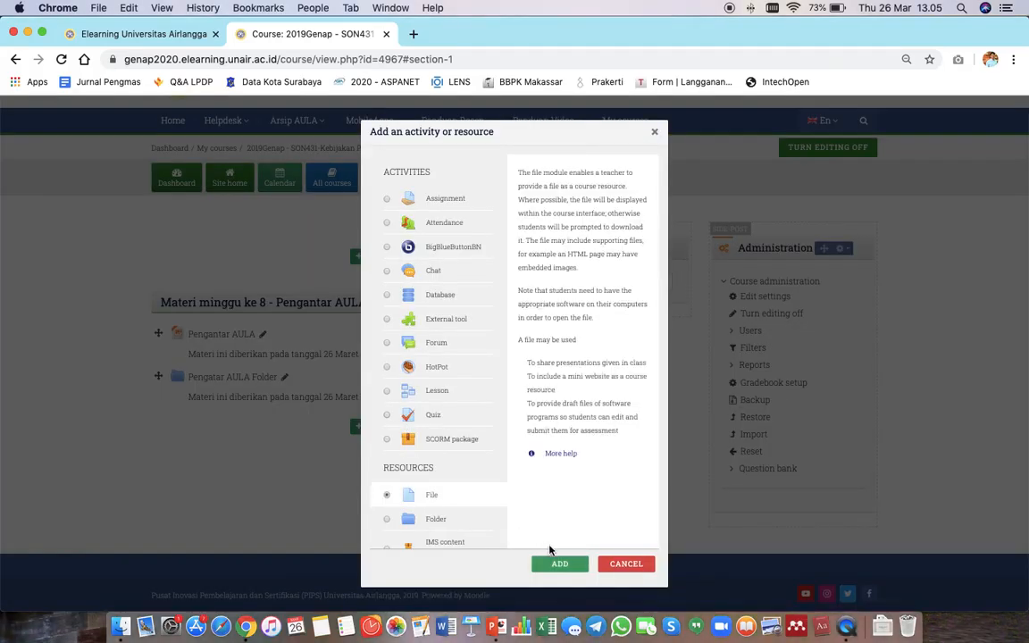
{"action": "left_click", "coordinate": [614, 568]}
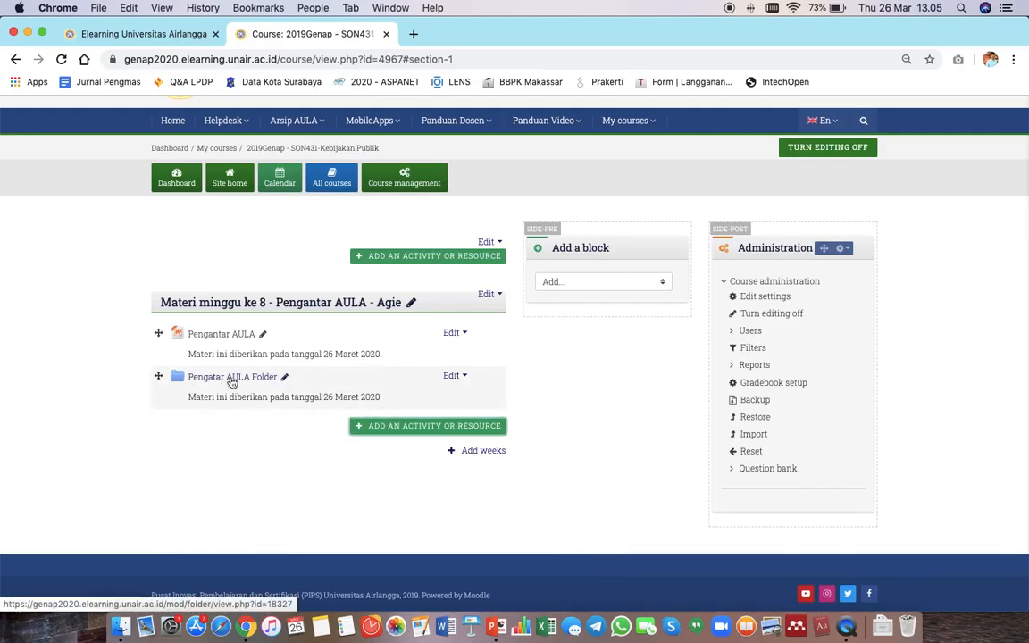
{"action": "left_click", "coordinate": [426, 426]}
{"action": "scroll", "coordinate": [388, 436], "scroll_direction": "down", "scroll_amount": 2}
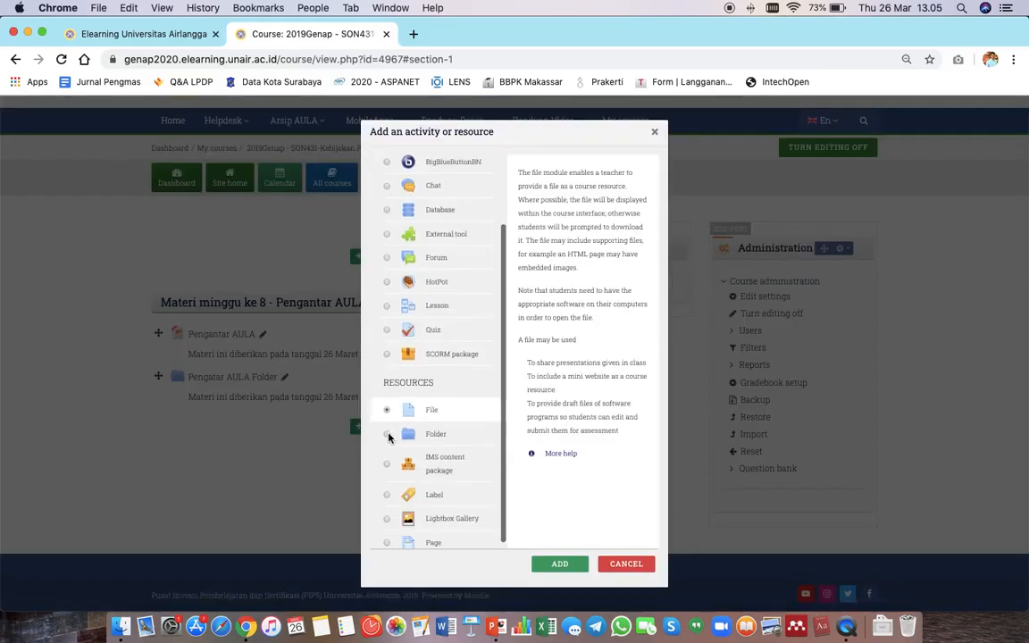
{"action": "left_click", "coordinate": [387, 434]}
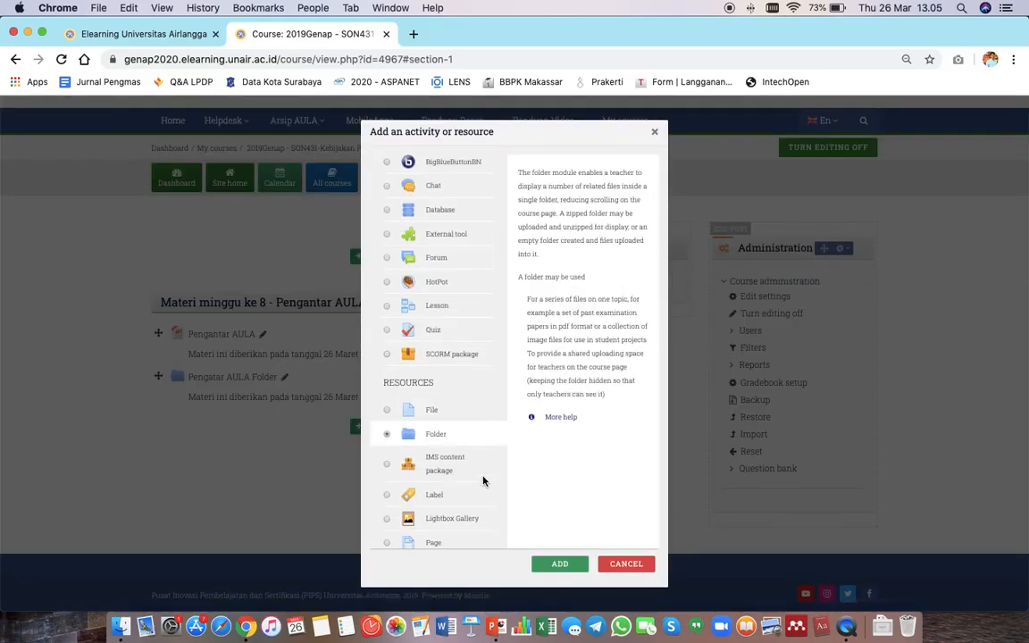
{"action": "left_click", "coordinate": [626, 564]}
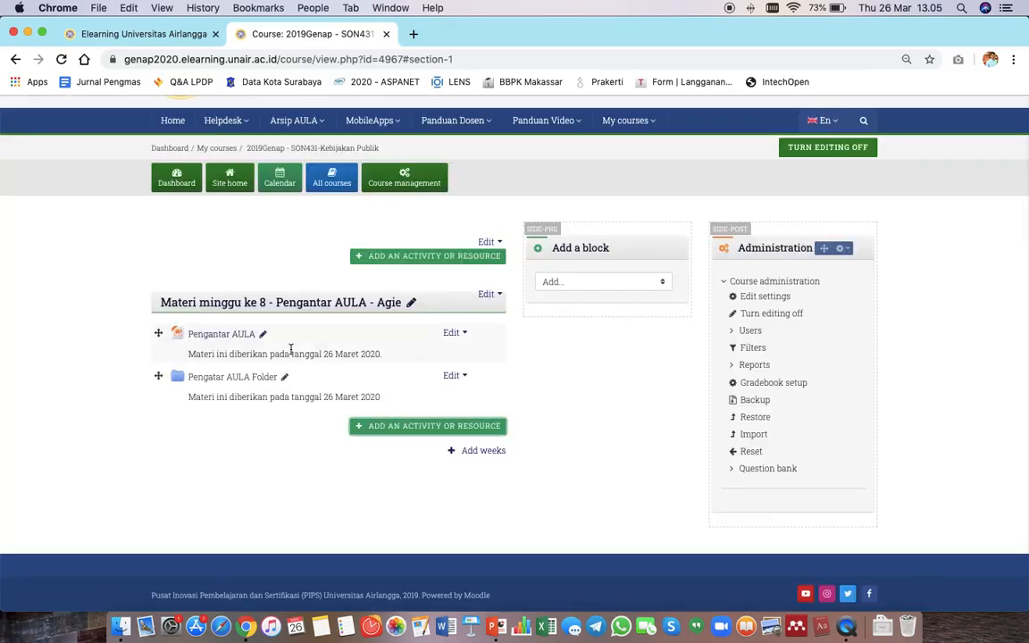
Step: Open Pengatar AULA Folder, test it by downloading Lingkungan Hidup dan Kapitalisme.pdf, and return to the SON431-Kebijakan Publik course page
{"action": "left_click", "coordinate": [240, 379]}
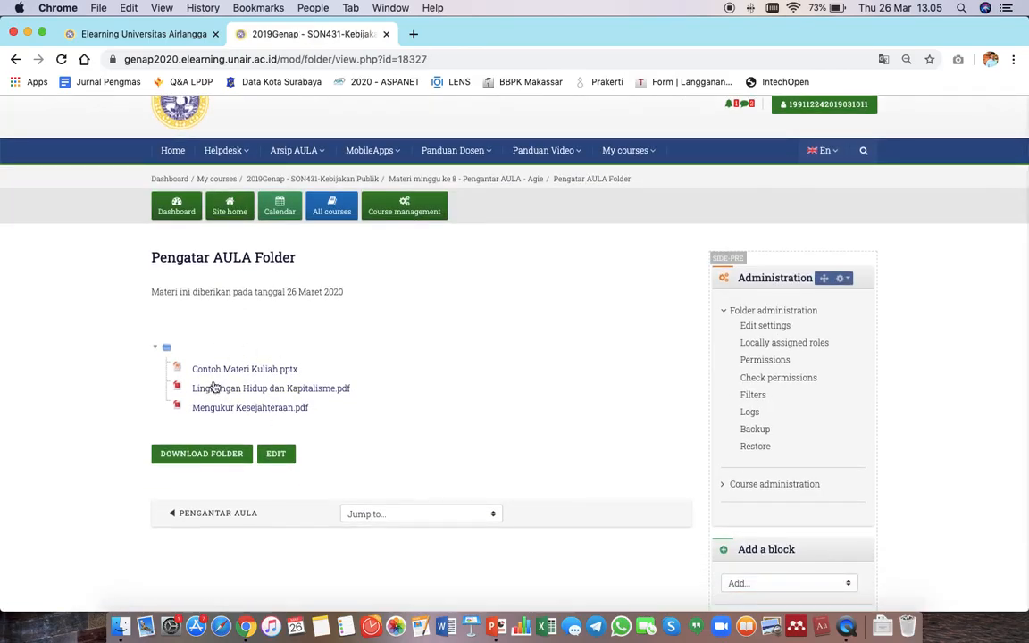
{"action": "left_click", "coordinate": [292, 390]}
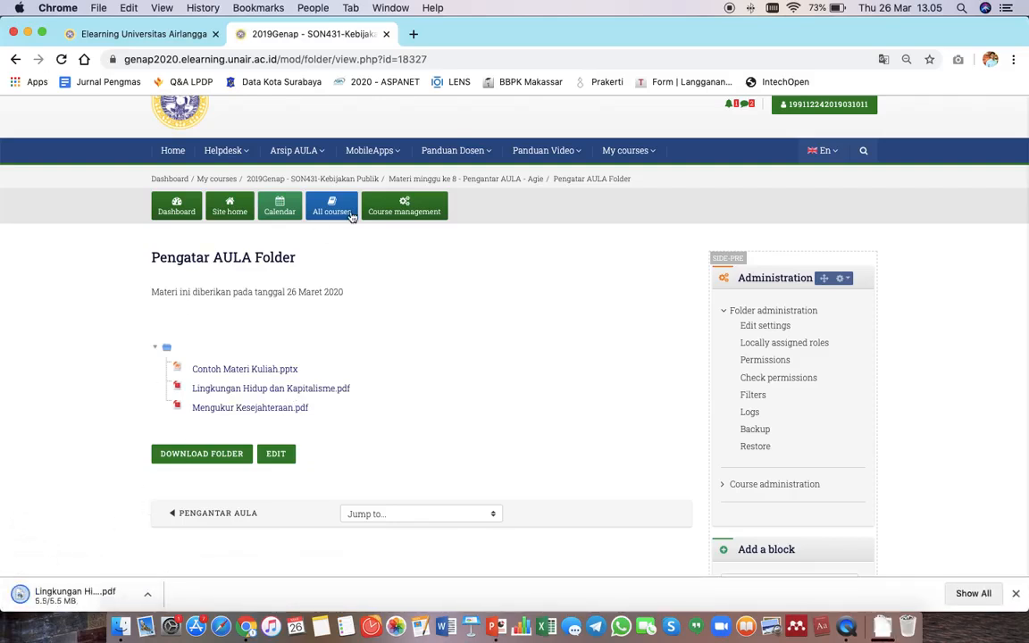
{"action": "left_click", "coordinate": [347, 180]}
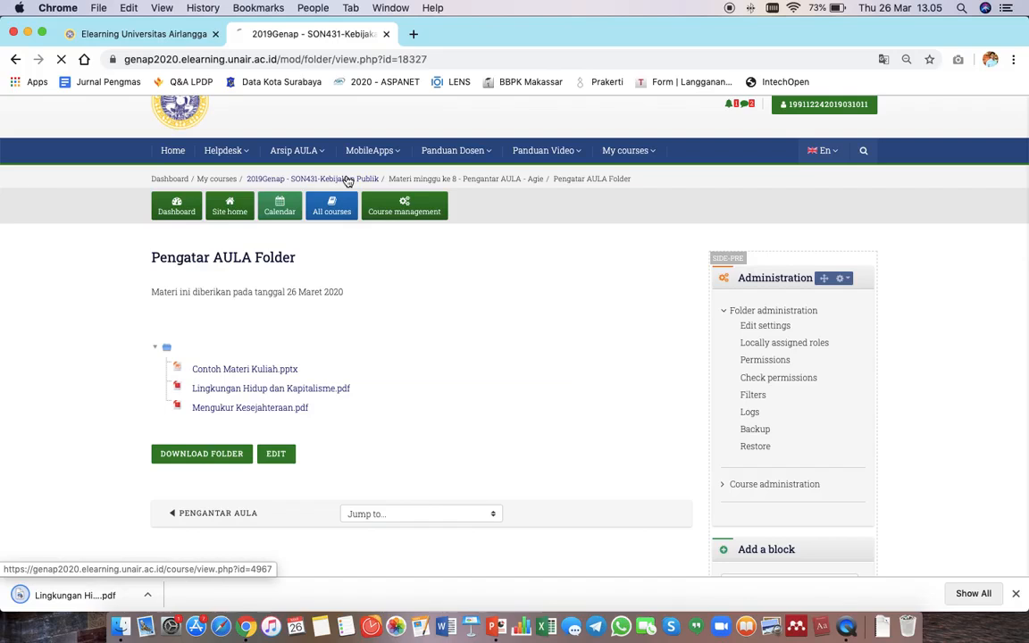
{"action": "scroll", "coordinate": [314, 357], "scroll_direction": "down", "scroll_amount": 1}
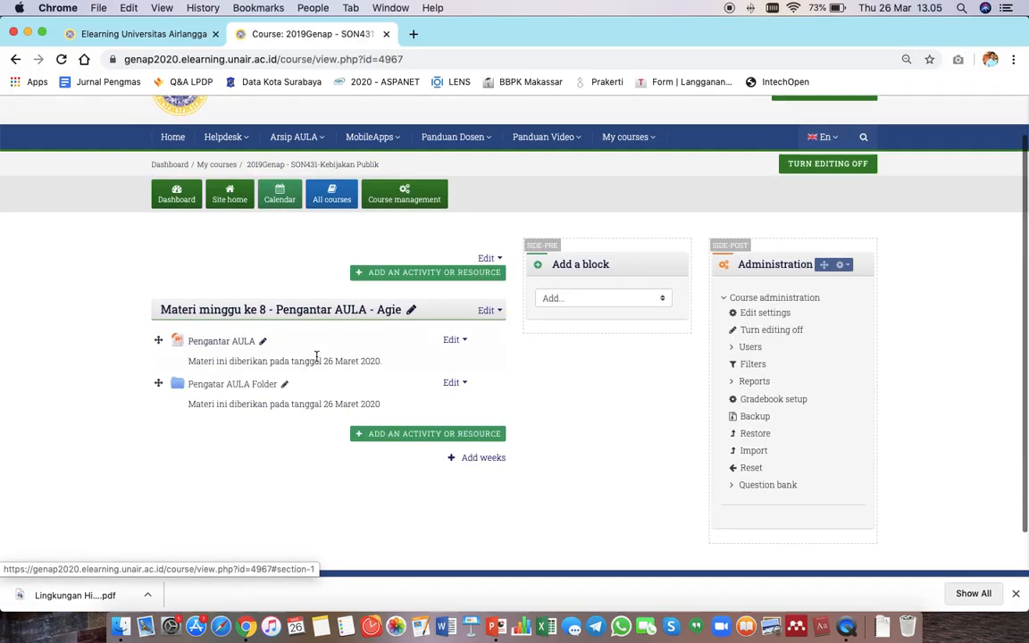